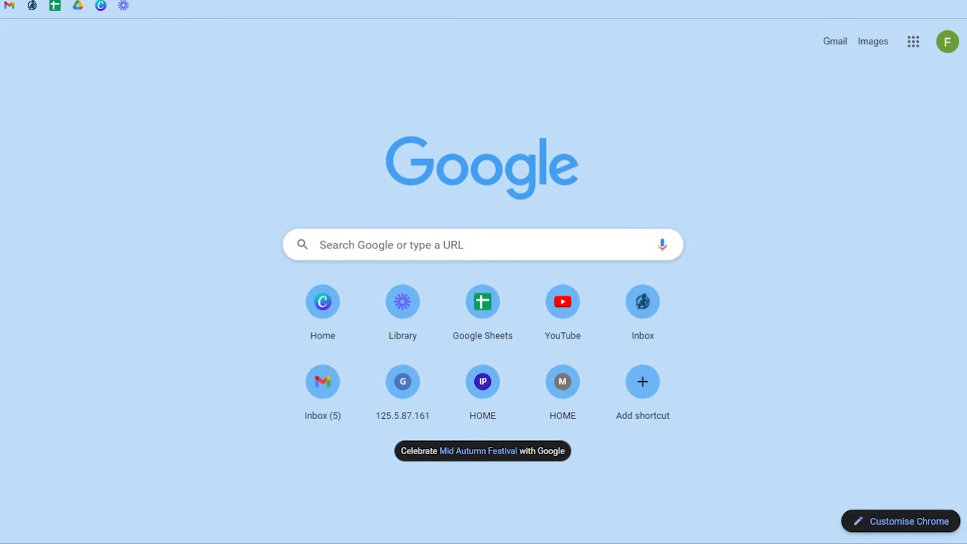
# Go to canva.com and search its templates for "resume"
pyautogui.click(151, 1)
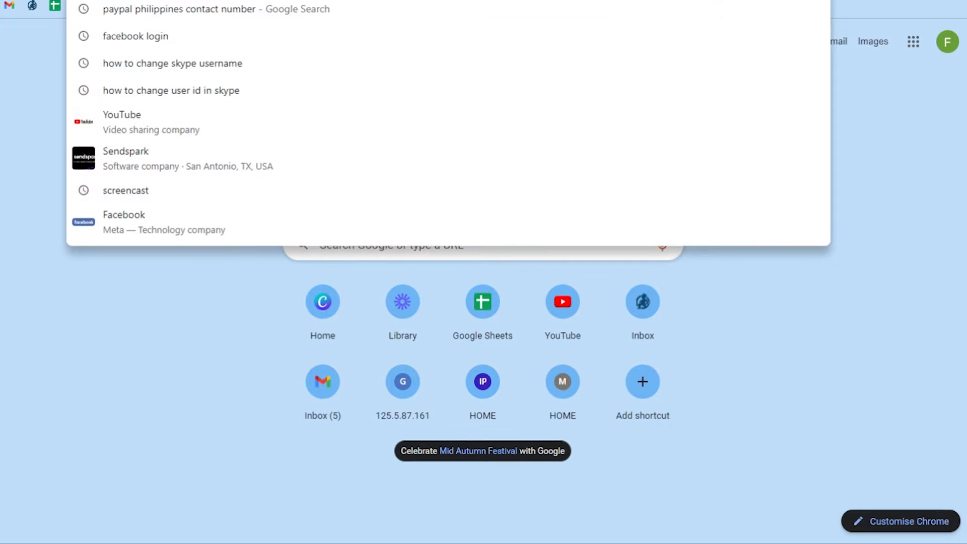
pyautogui.write('canva.com')
pyautogui.press('Return')
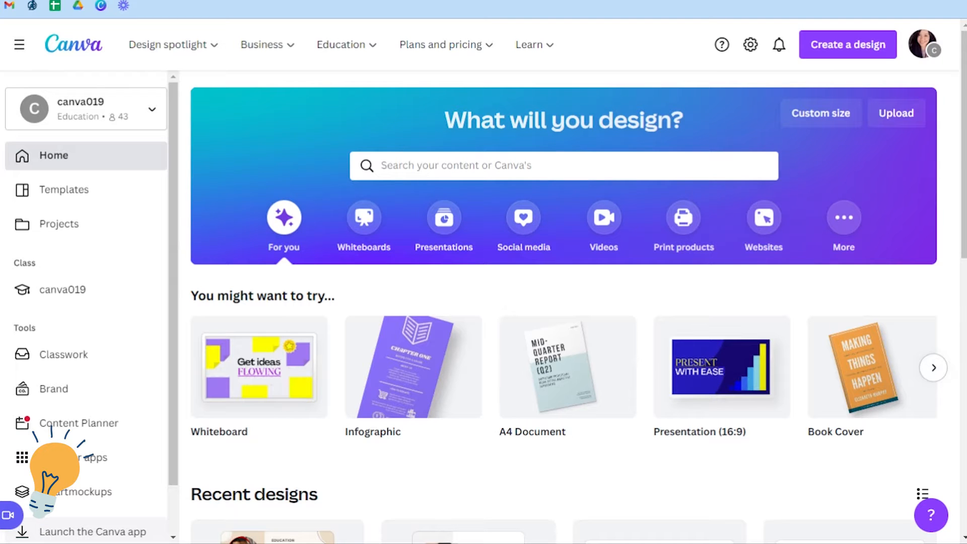
pyautogui.click(455, 165)
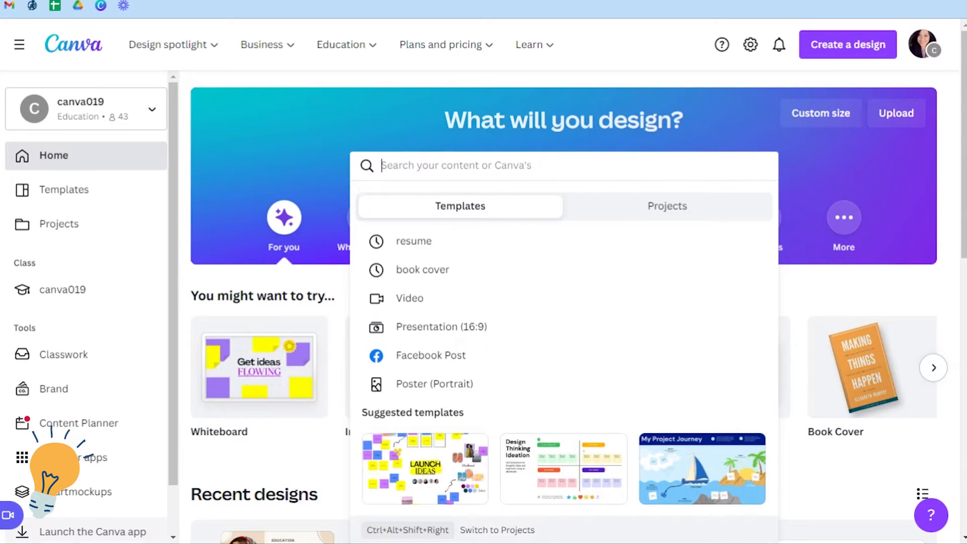
pyautogui.click(419, 248)
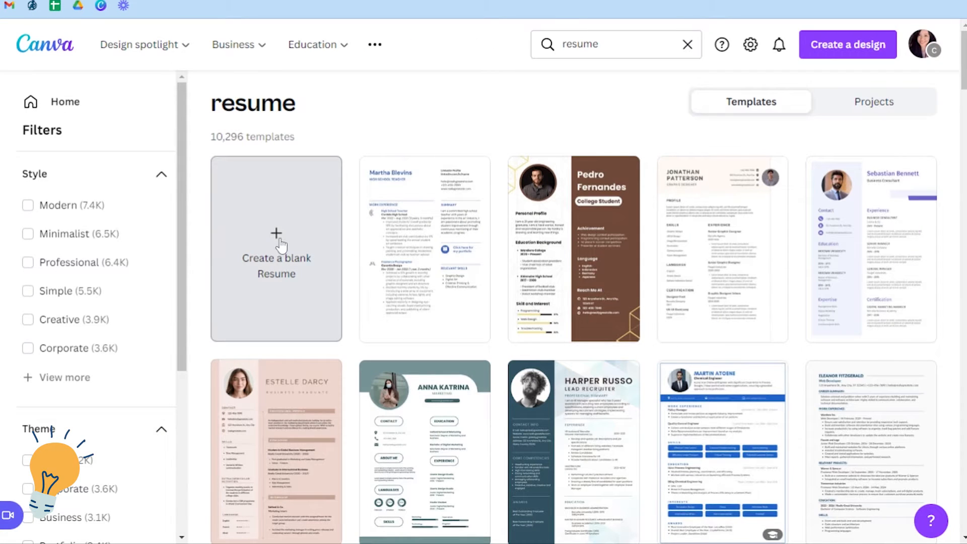
# Browse the resume templates, open the Yellow & Black Minimalist Babysitter Resume for editing and hide the template list
pyautogui.scroll(-2, 637, 269)
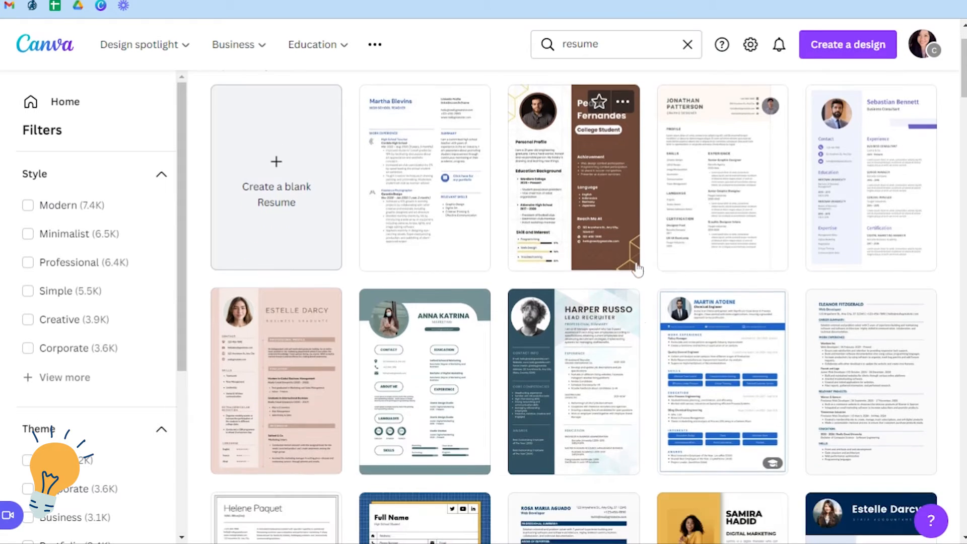
pyautogui.scroll(-15, 637, 269)
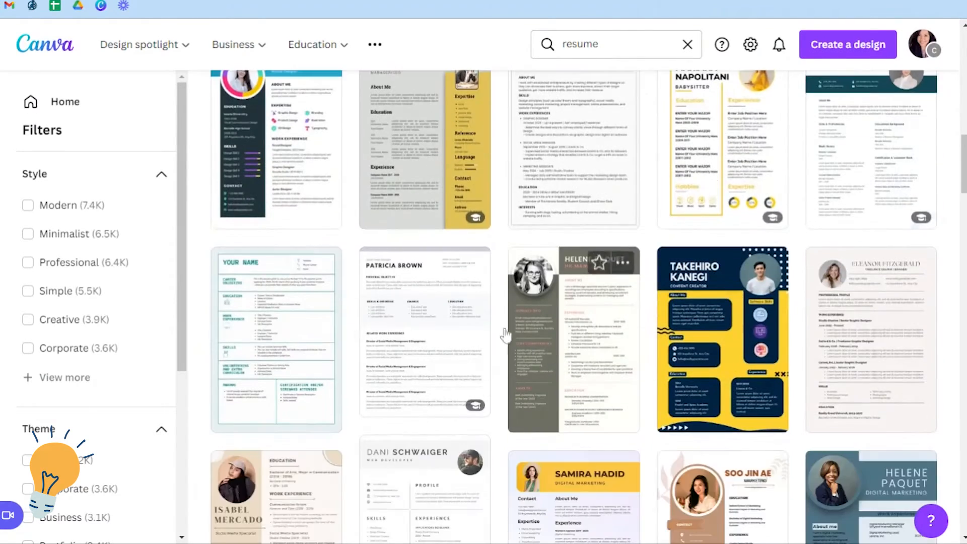
pyautogui.scroll(4, 745, 237)
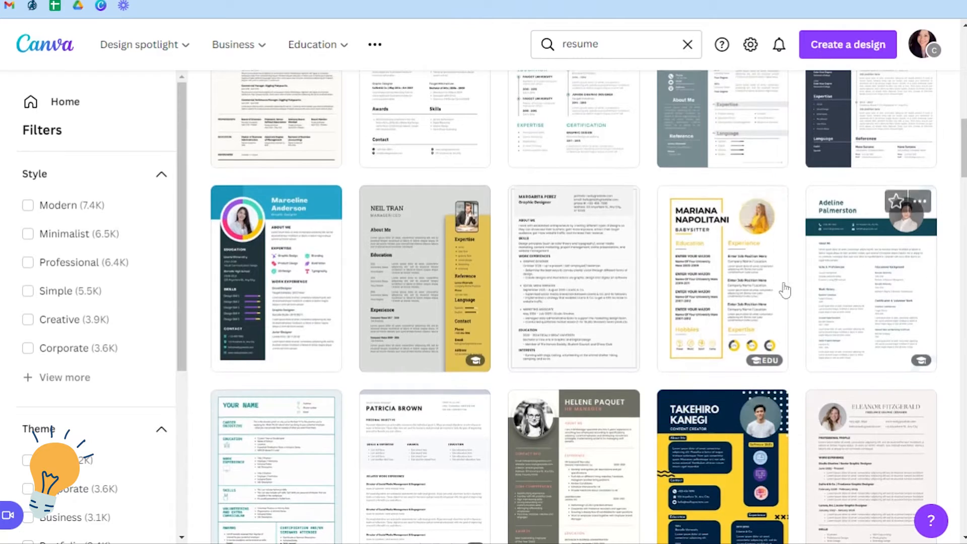
pyautogui.click(706, 282)
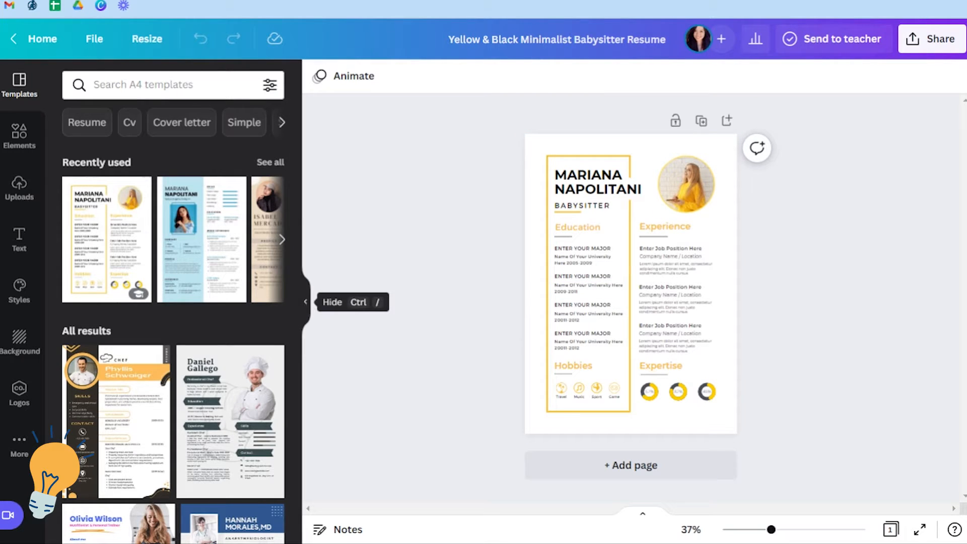
pyautogui.click(305, 302)
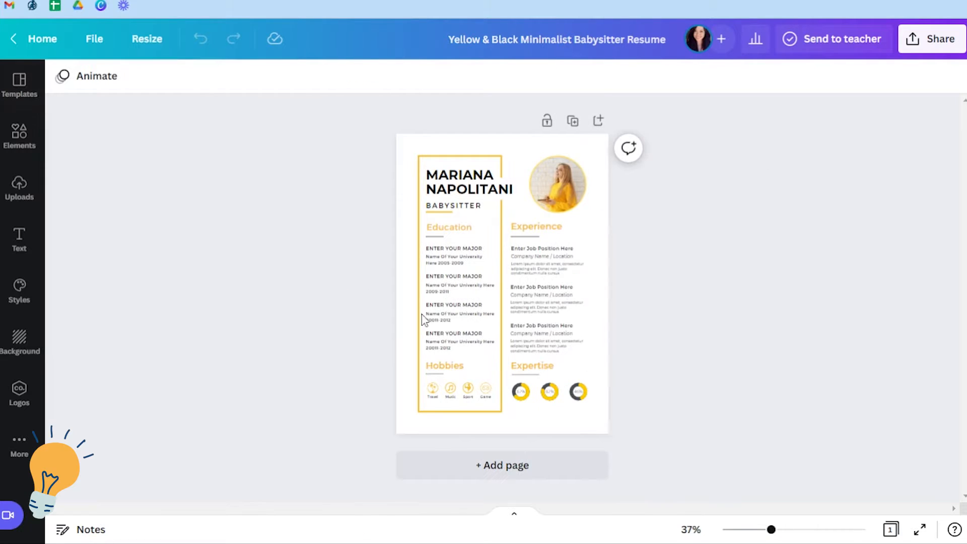
# Delete the sample image from the resume's round photo frame while keeping the frame
pyautogui.scroll(3, 714, 313)
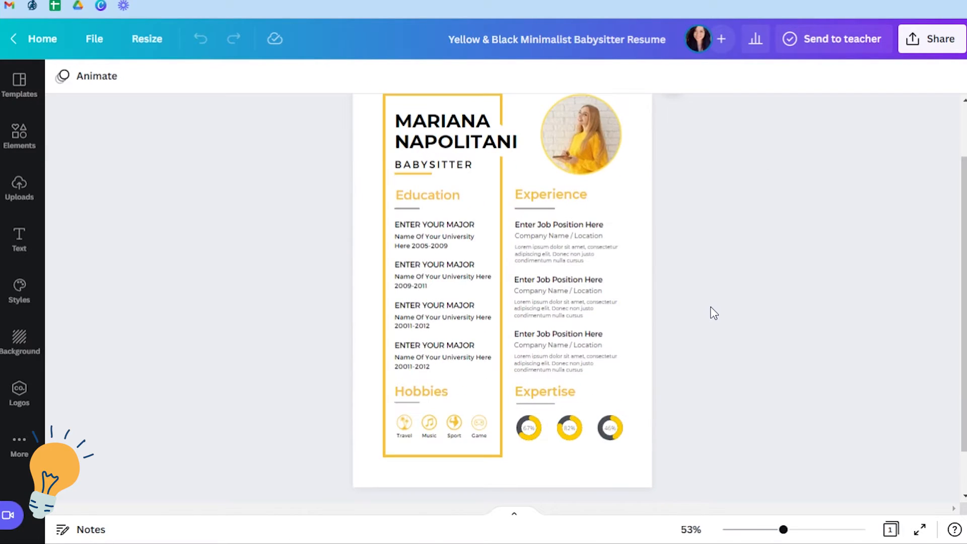
pyautogui.scroll(4, 714, 313)
pyautogui.scroll(5, 629, 337)
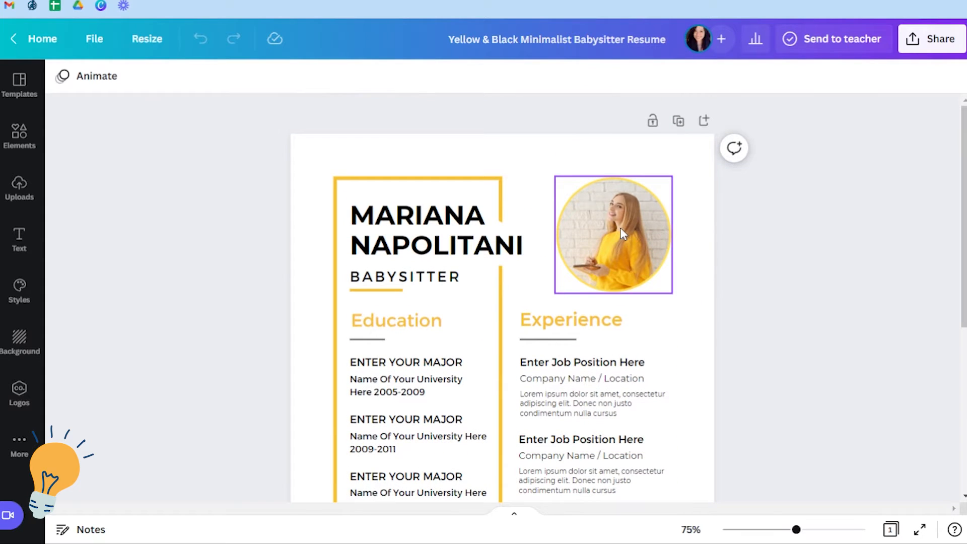
pyautogui.click(620, 227)
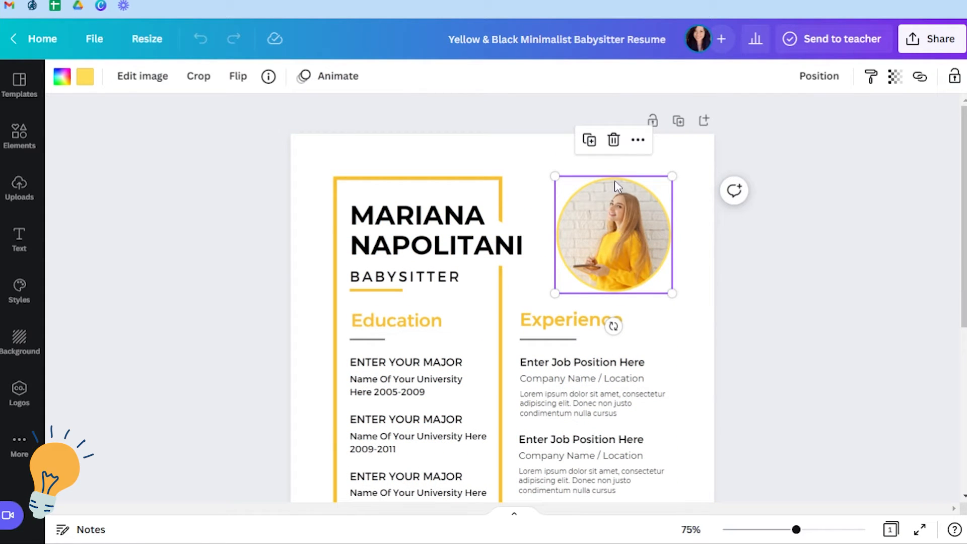
pyautogui.click(613, 140)
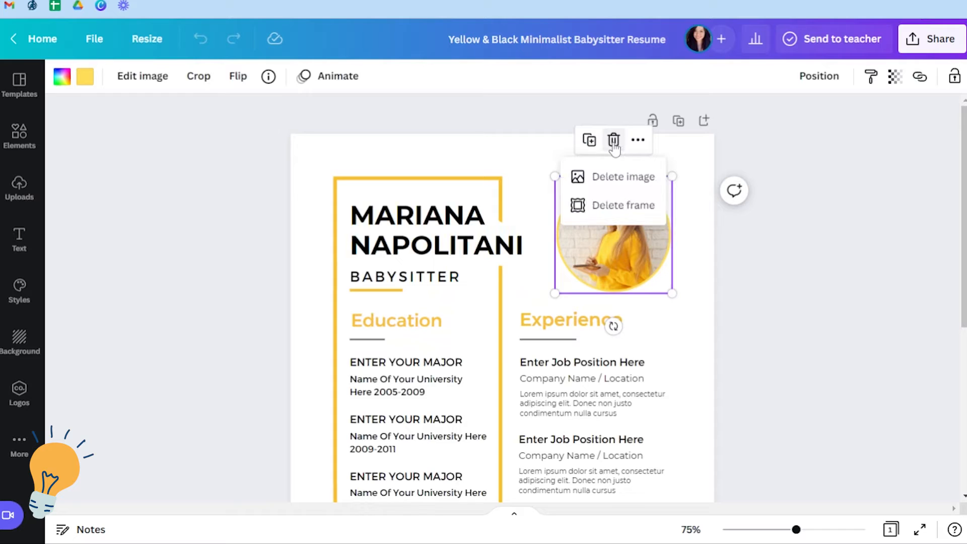
pyautogui.click(622, 177)
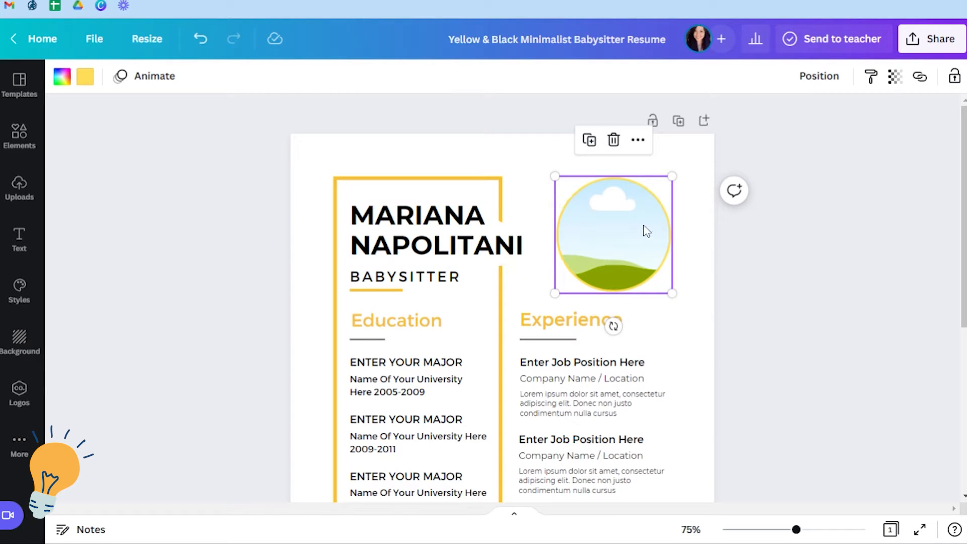
# Upload a photo of the baby holding a bottle and place it inside the round frame
pyautogui.click(20, 188)
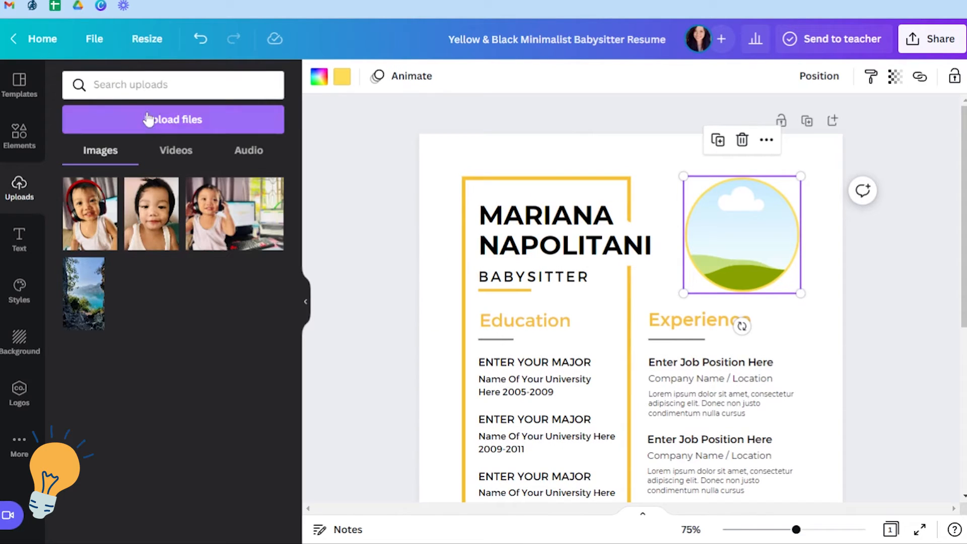
pyautogui.click(148, 122)
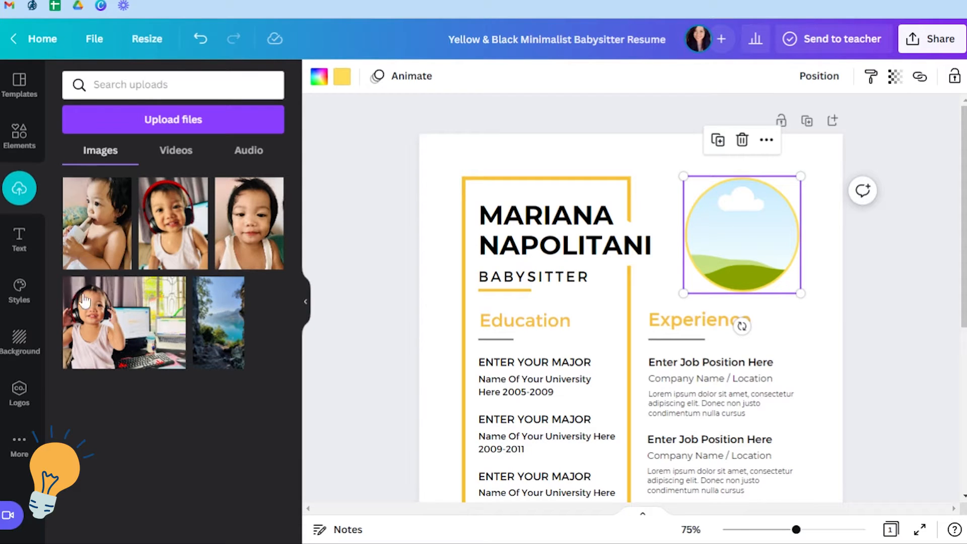
pyautogui.click(75, 187)
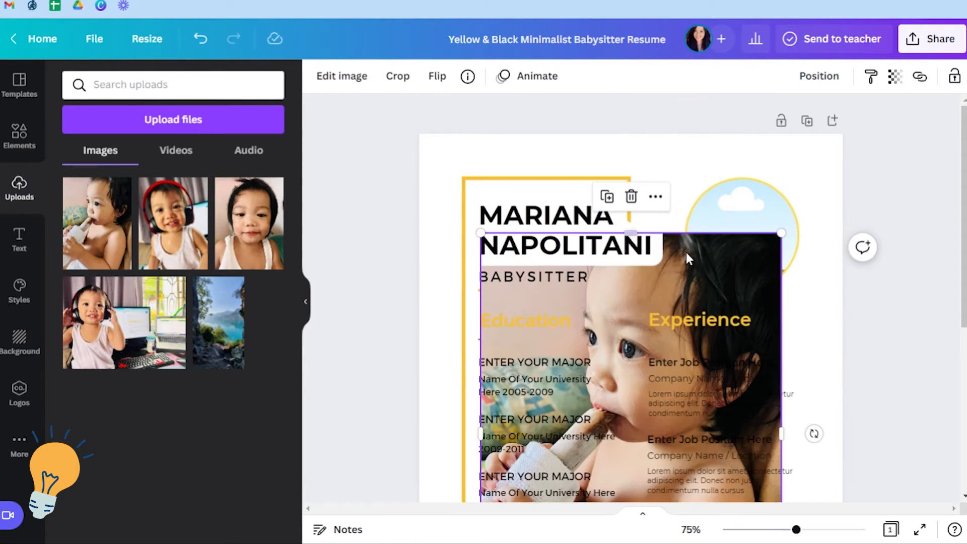
pyautogui.moveTo(743, 275); pyautogui.dragTo(763, 235)
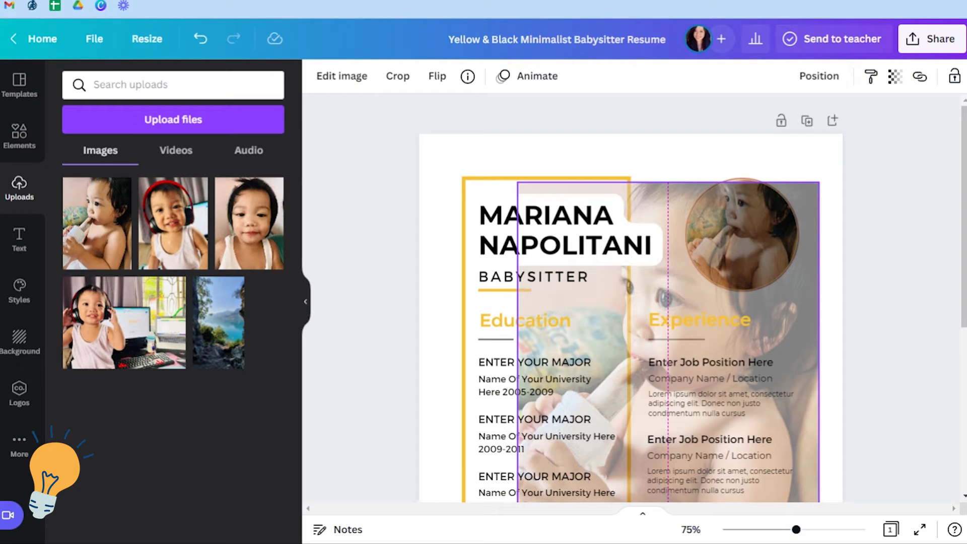
pyautogui.moveTo(763, 235); pyautogui.dragTo(760, 236)
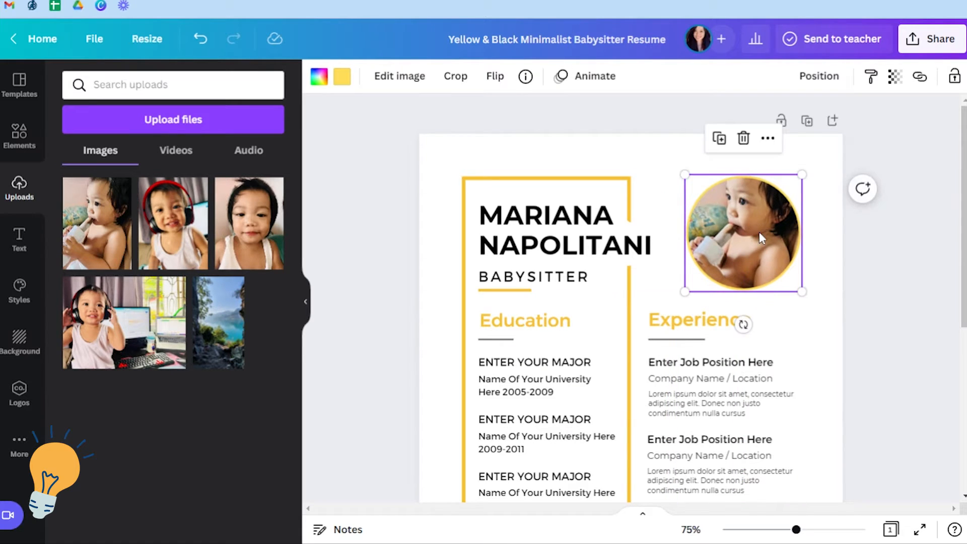
pyautogui.click(825, 298)
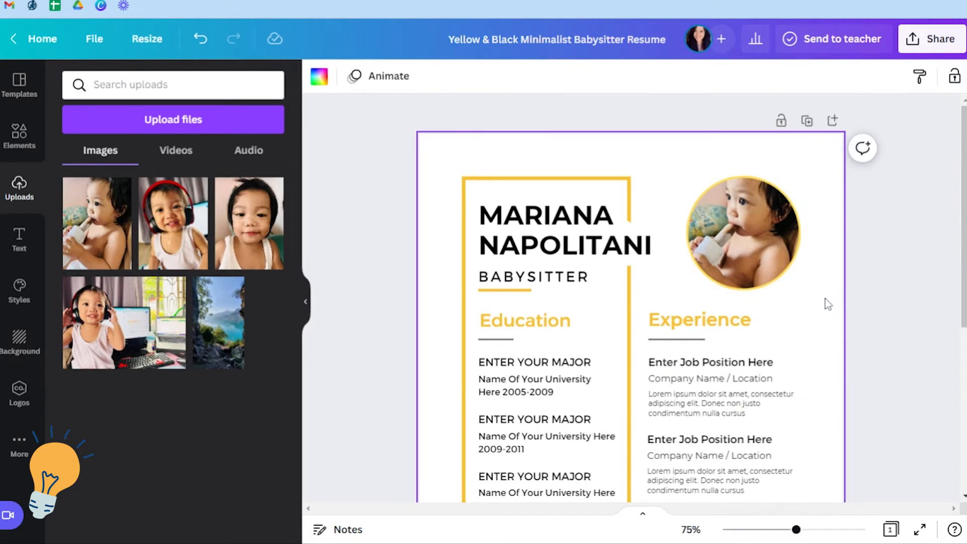
# Replace the sample name in the resume's heading with the applicant's full name
pyautogui.click(473, 222)
pyautogui.click(473, 221)
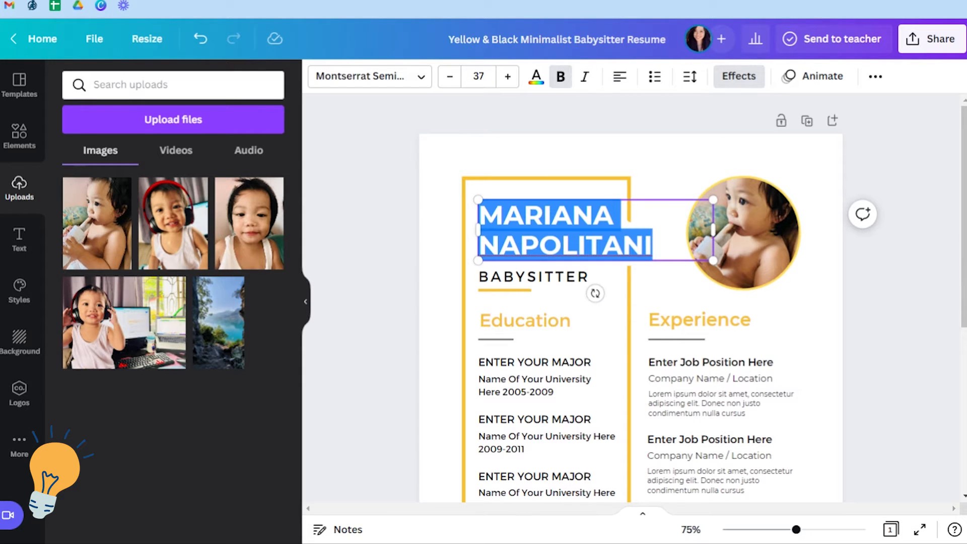
pyautogui.write('JUAN D')
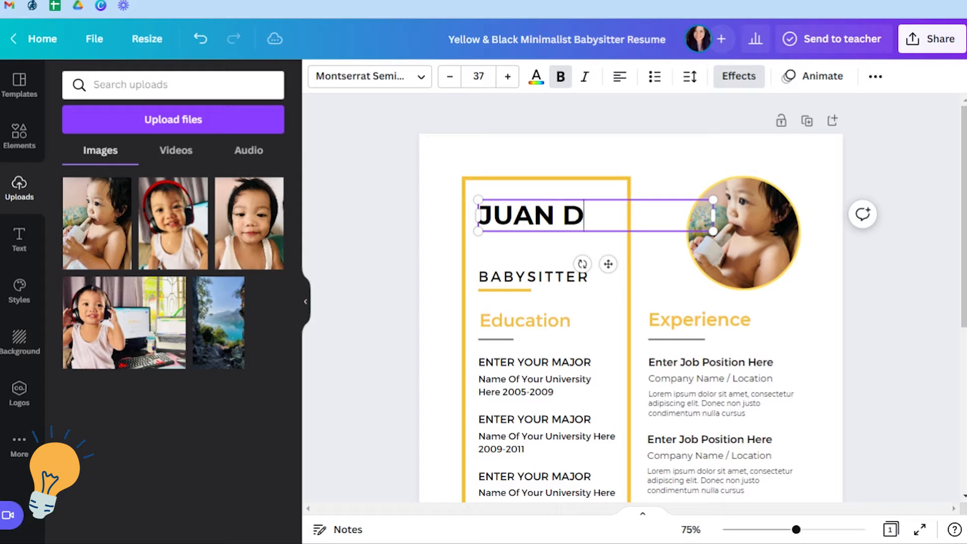
pyautogui.write('ELA CRUZ')
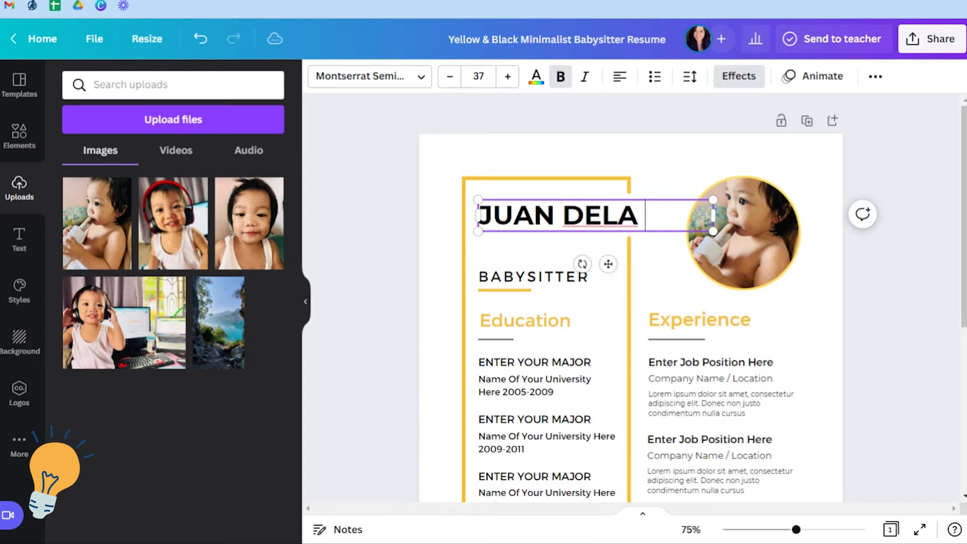
pyautogui.click(812, 168)
# Inspect the editable job title, the Experience heading and first entry, and the Expertise heading with its three progress rings
pyautogui.click(524, 277)
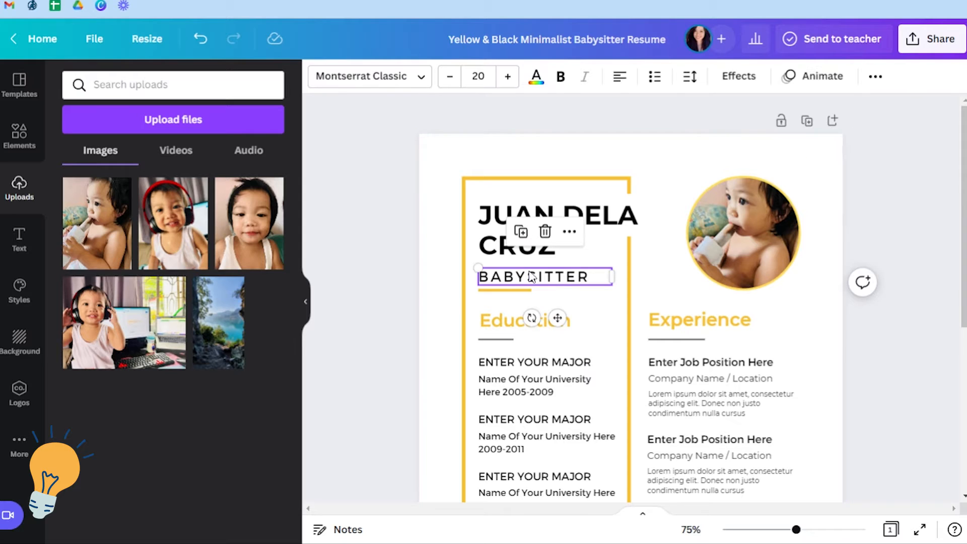
pyautogui.doubleClick(591, 276)
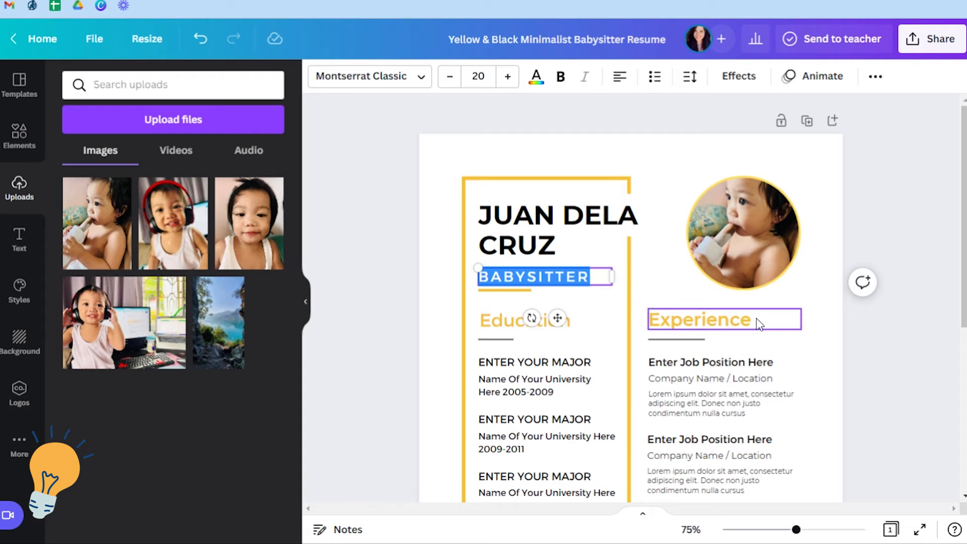
pyautogui.click(704, 321)
pyautogui.scroll(-1, 813, 363)
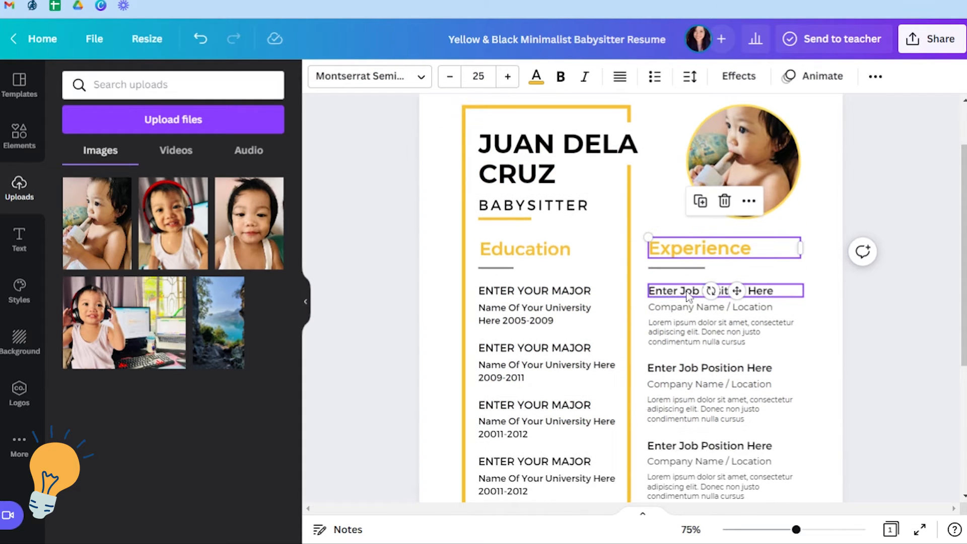
pyautogui.click(680, 292)
pyautogui.click(676, 311)
pyautogui.click(672, 326)
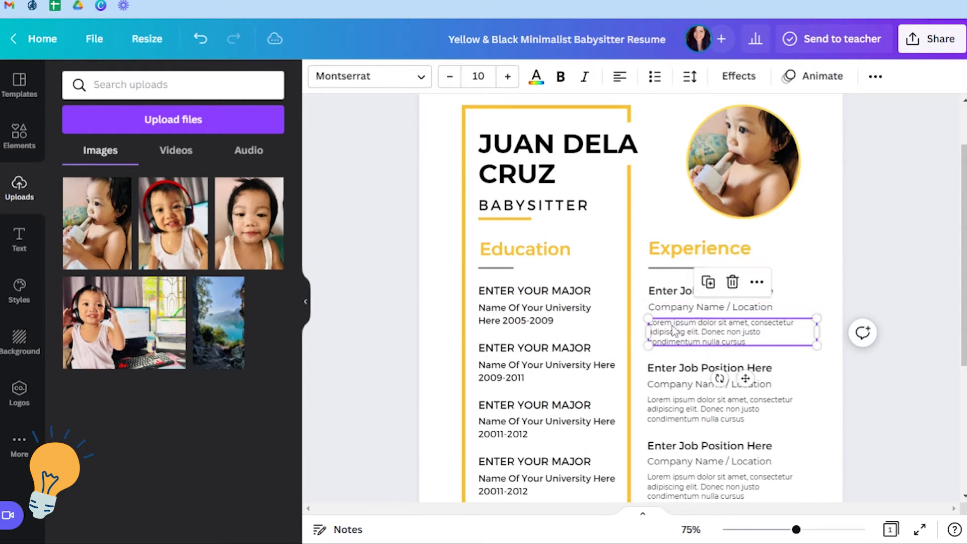
pyautogui.click(835, 250)
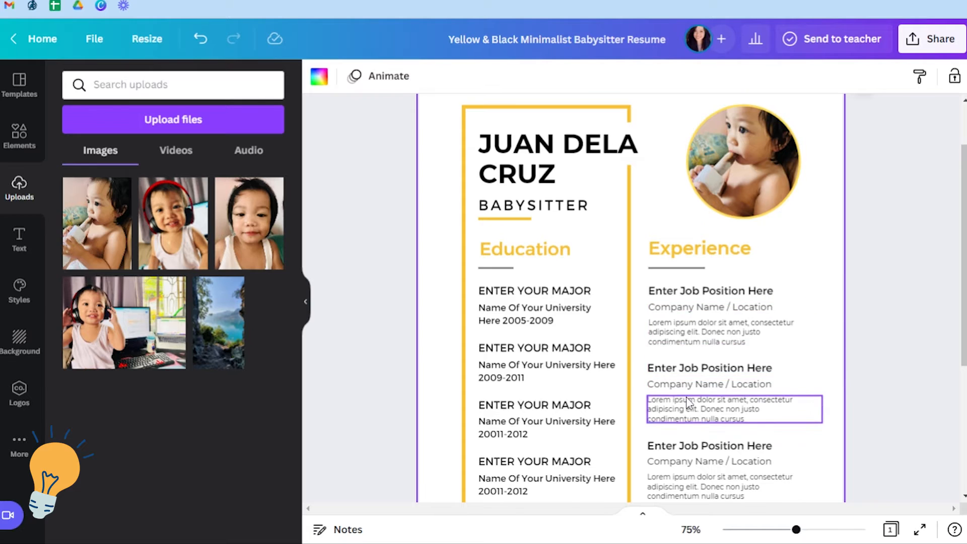
pyautogui.scroll(-2, 680, 393)
pyautogui.click(681, 390)
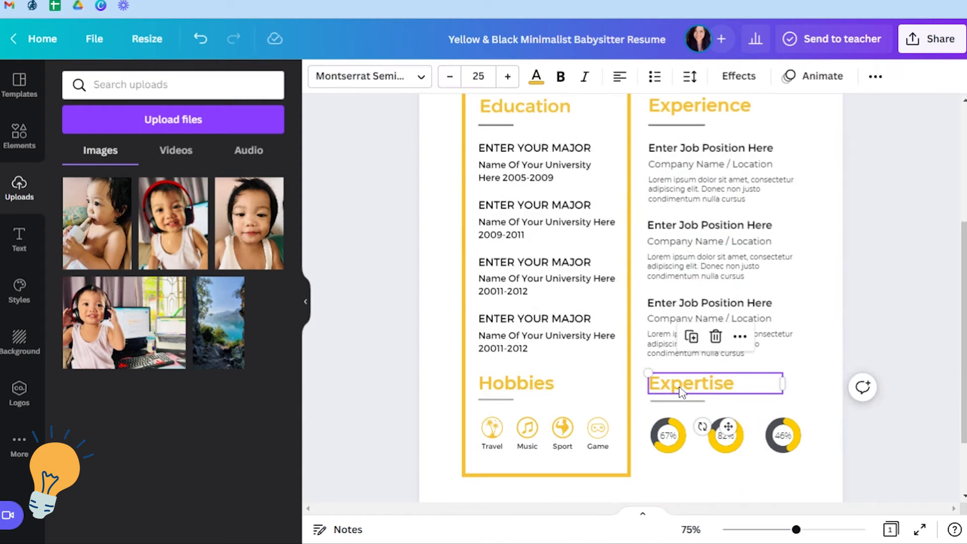
pyautogui.click(668, 436)
pyautogui.click(725, 436)
pyautogui.click(782, 434)
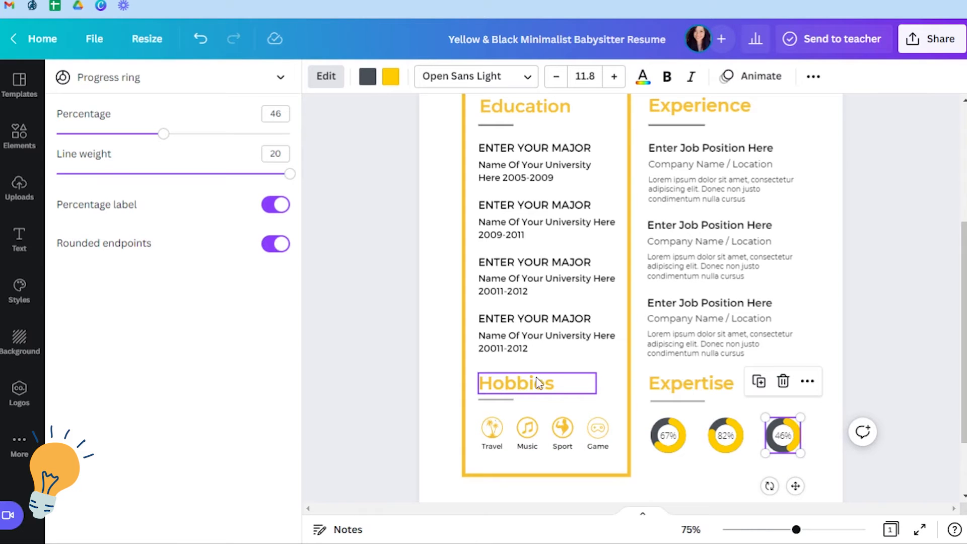
# Examine the Education heading and review the whole resume layout with the uploads list hidden
pyautogui.scroll(1, 535, 383)
pyautogui.click(528, 179)
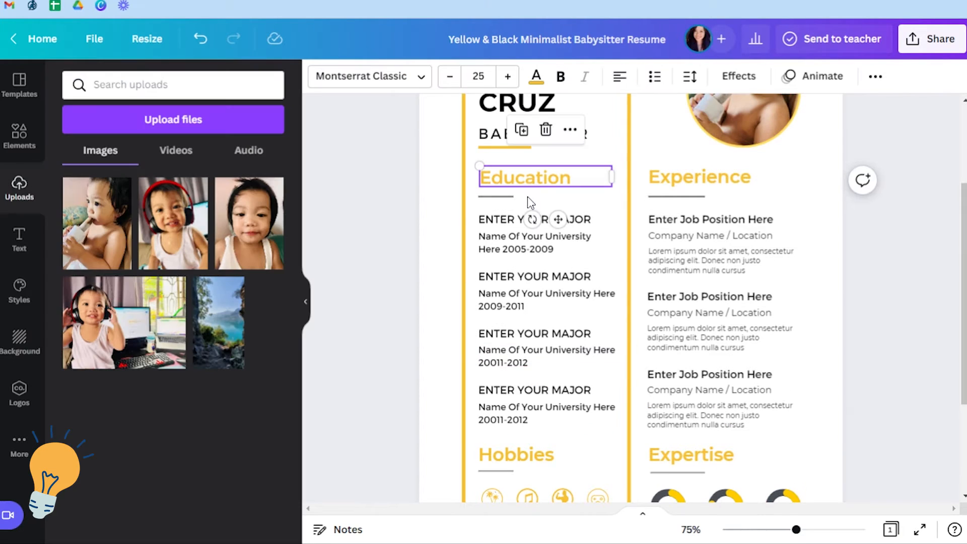
pyautogui.scroll(-2, 635, 425)
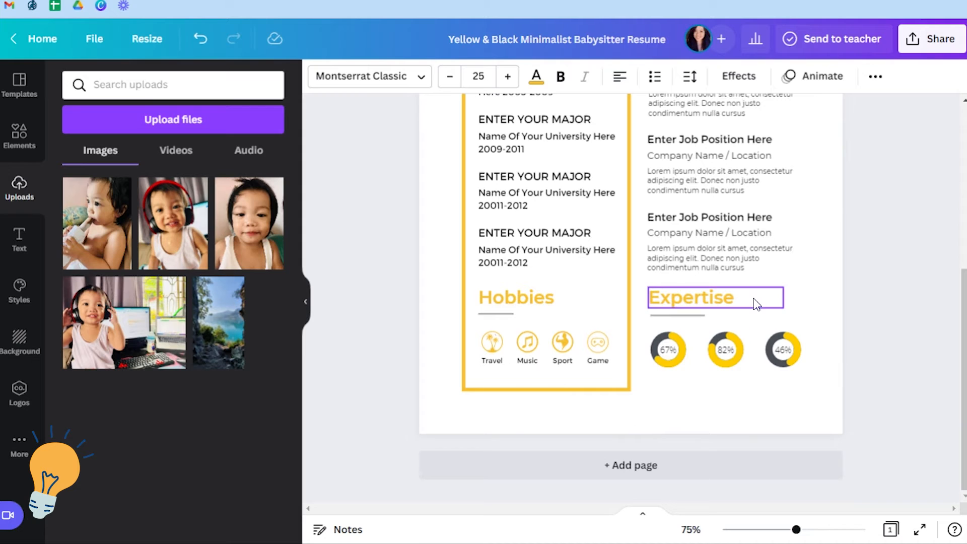
pyautogui.scroll(-1, 759, 310)
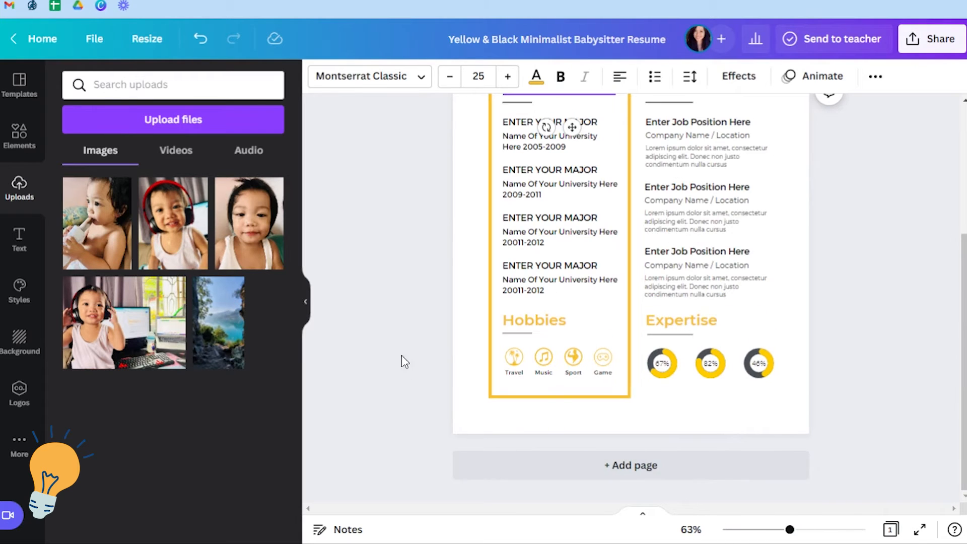
pyautogui.click(307, 305)
pyautogui.scroll(3, 676, 356)
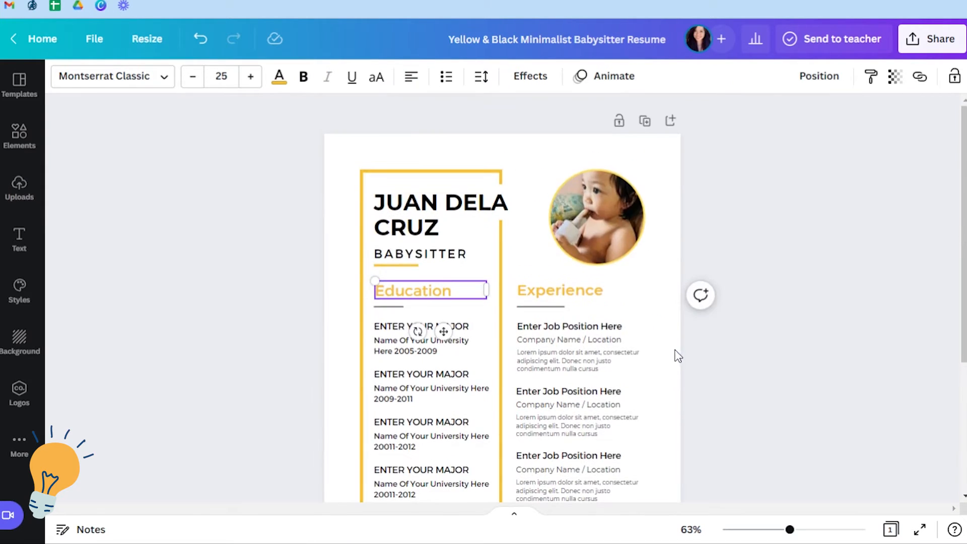
pyautogui.scroll(-2, 562, 456)
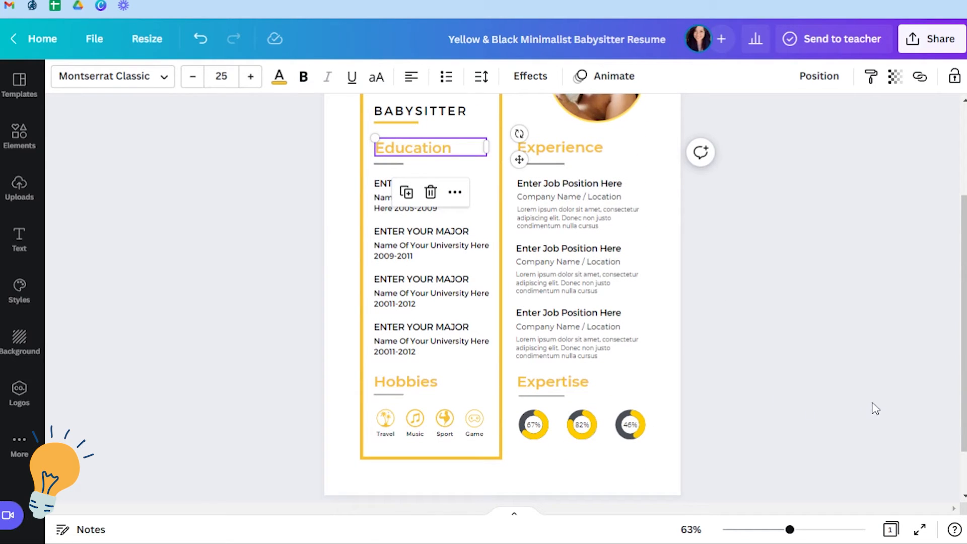
# Add a second page to the design and apply the recently used light-blue resume template to it
pyautogui.scroll(-1, 530, 465)
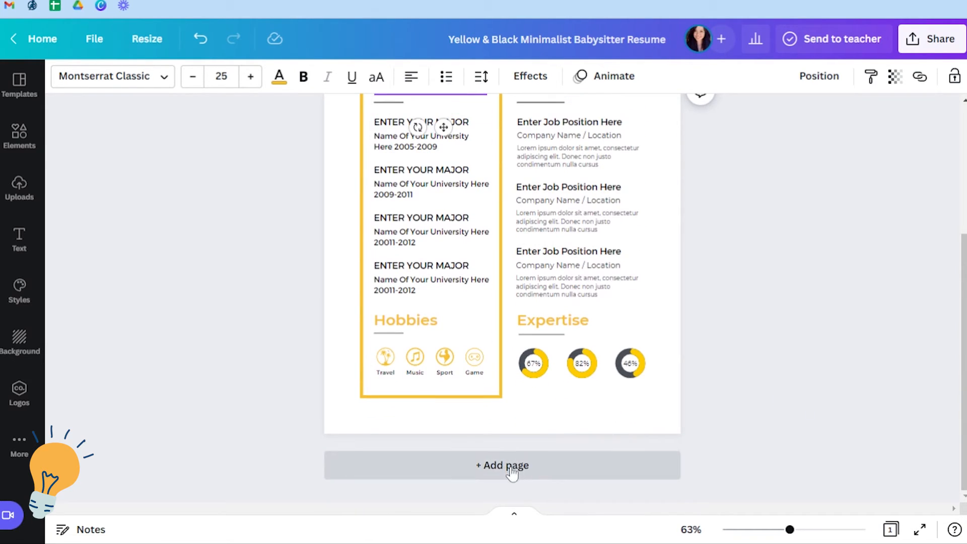
pyautogui.click(514, 463)
pyautogui.scroll(3, 527, 335)
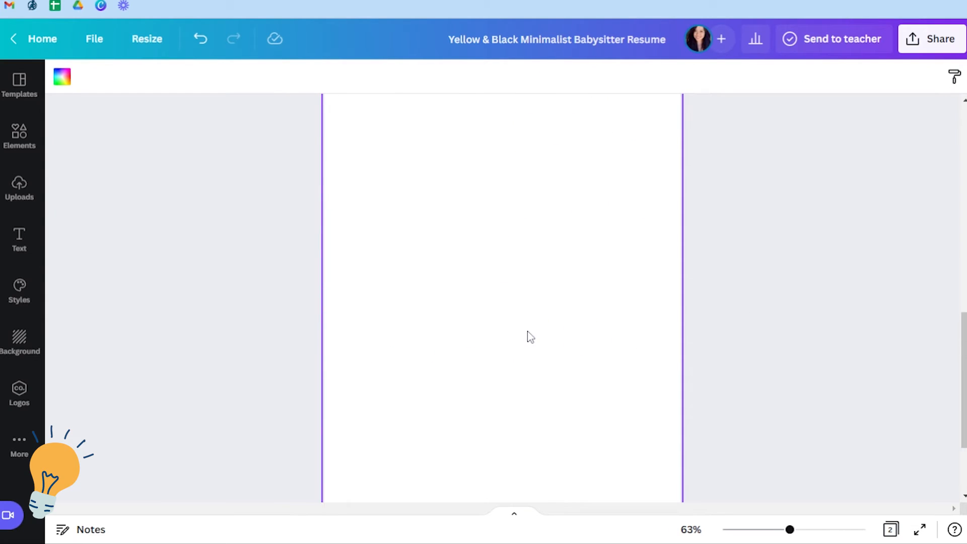
pyautogui.click(21, 98)
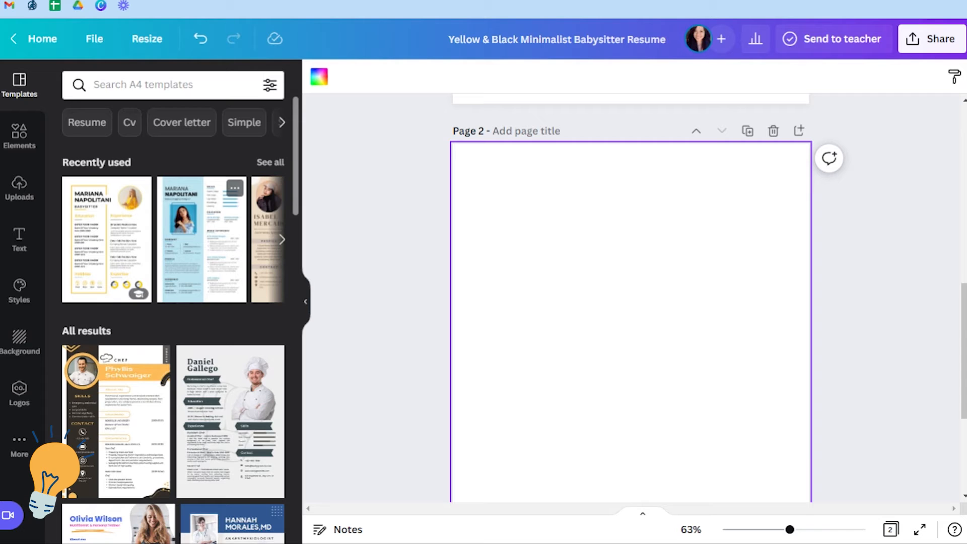
pyautogui.click(196, 260)
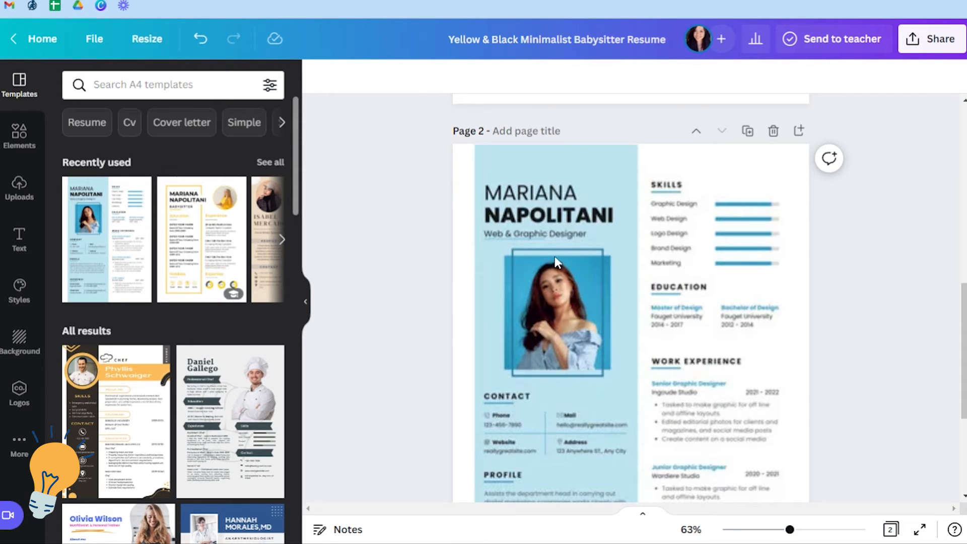
# Delete the outlined frame, the sample portrait and its empty image placeholder from the blue panel on page 2
pyautogui.click(573, 269)
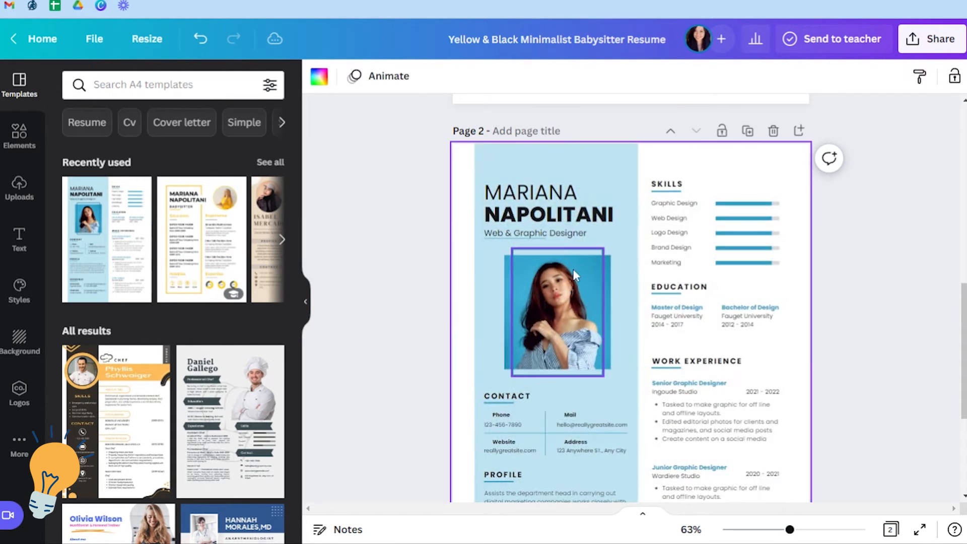
pyautogui.click(569, 306)
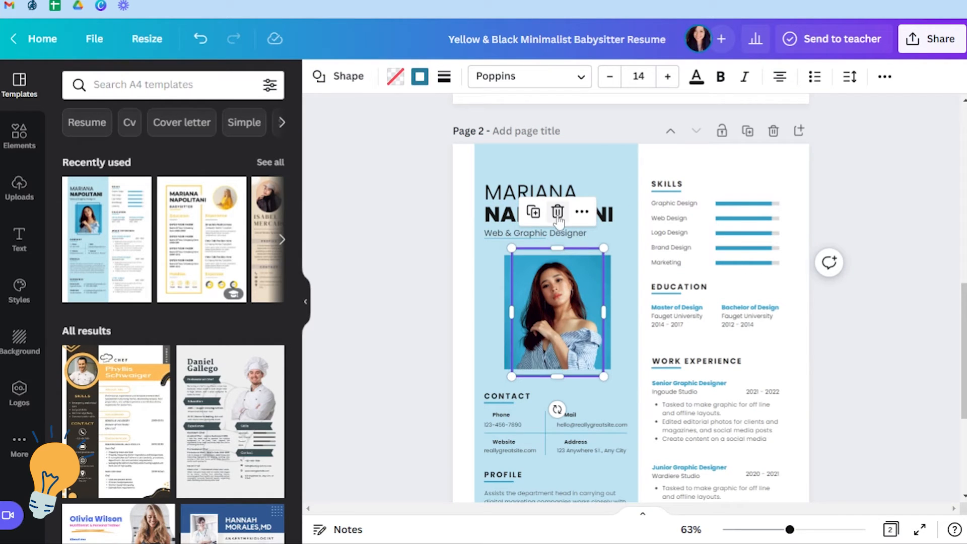
pyautogui.rightClick(555, 278)
pyautogui.click(567, 252)
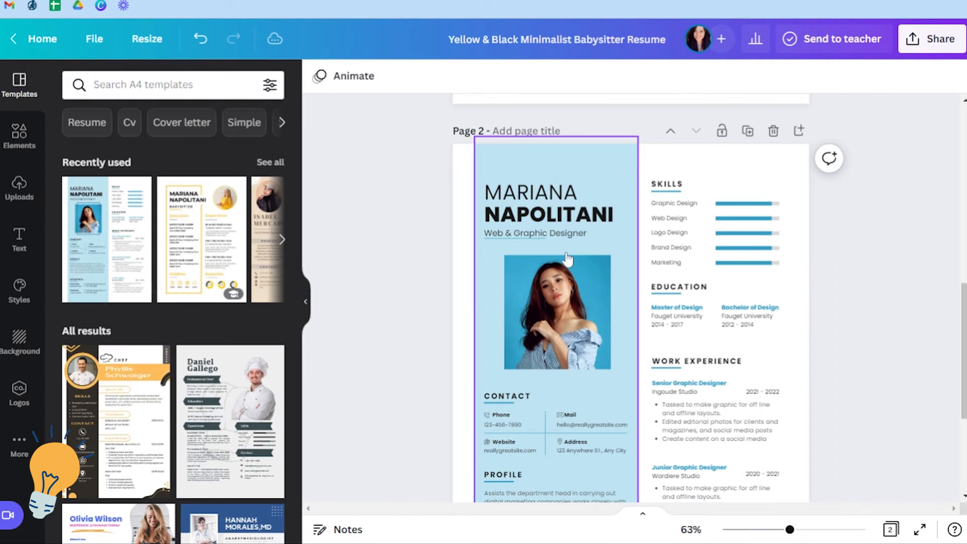
pyautogui.click(555, 297)
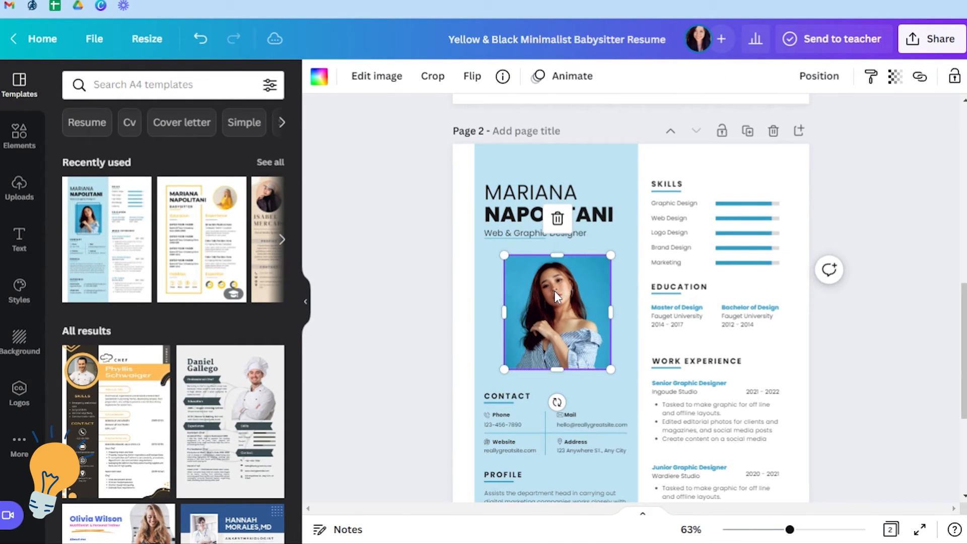
pyautogui.click(558, 220)
pyautogui.click(562, 153)
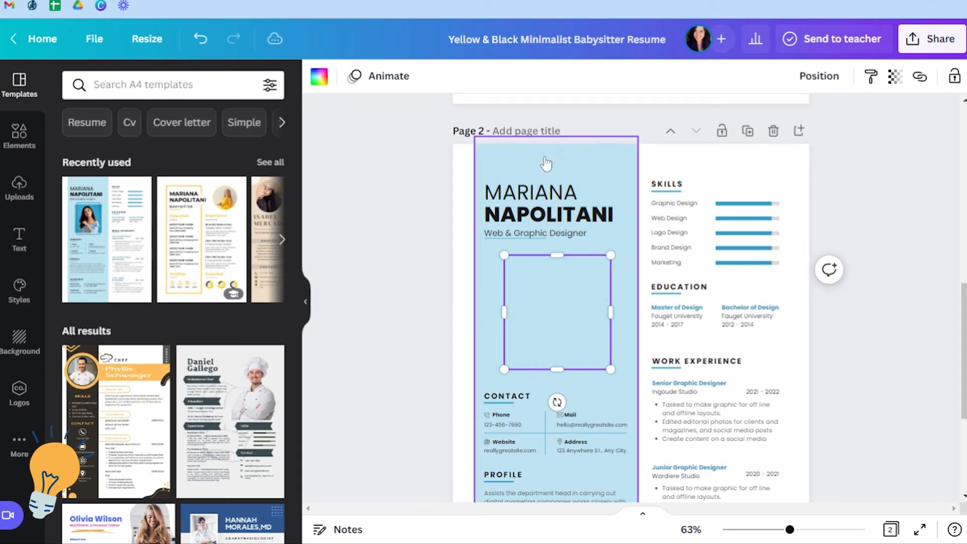
pyautogui.rightClick(550, 316)
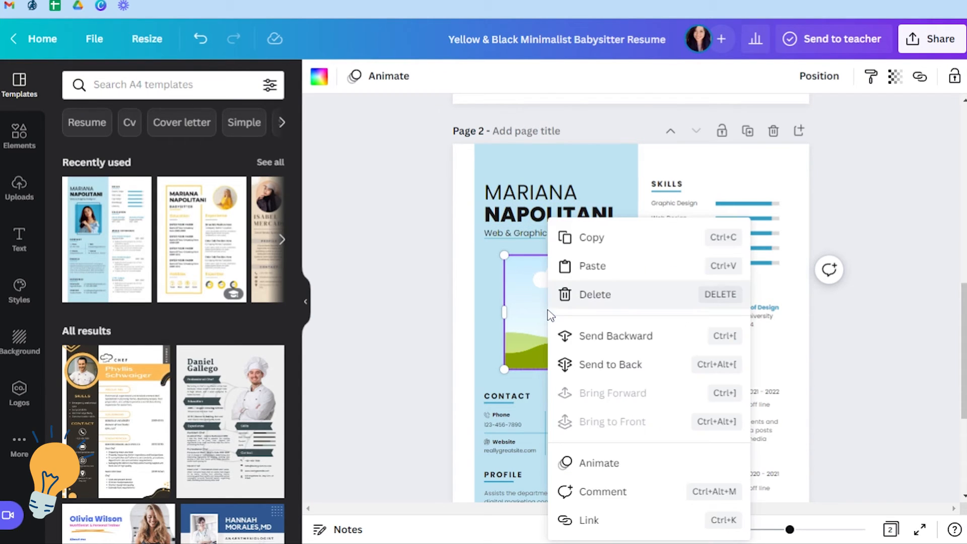
pyautogui.click(593, 294)
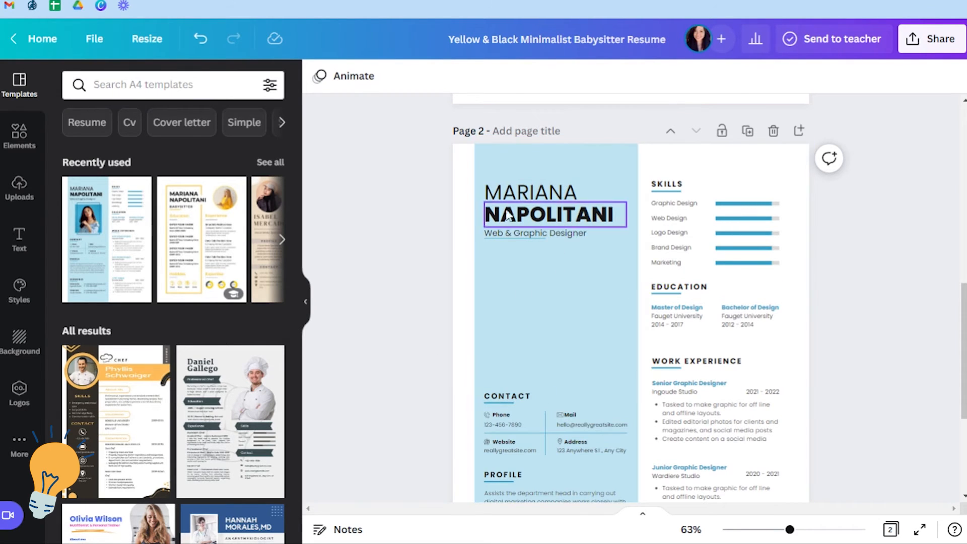
# Delete both lines of the sample name and the job title below them from the blue panel on page 2
pyautogui.click(551, 194)
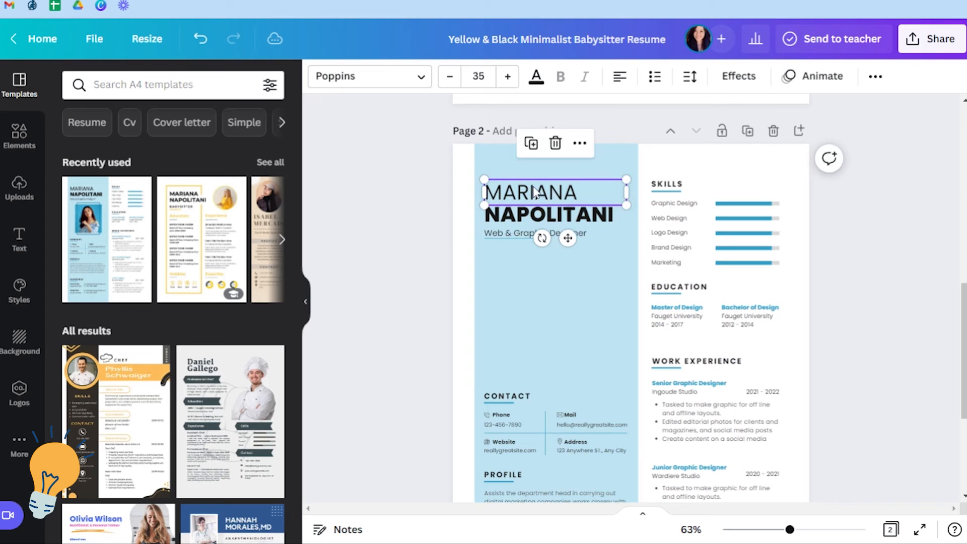
pyautogui.click(552, 215)
pyautogui.click(552, 233)
pyautogui.click(550, 215)
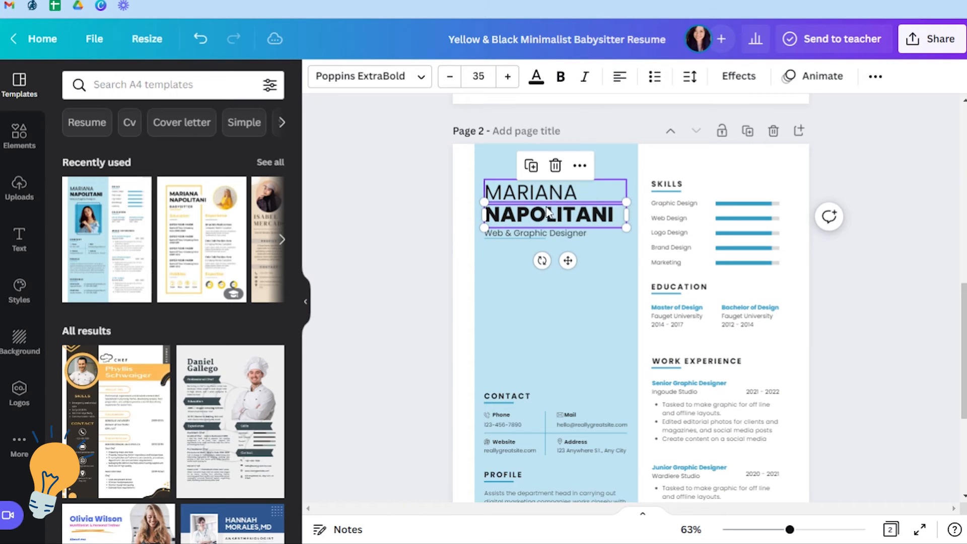
pyautogui.click(554, 167)
pyautogui.click(556, 190)
pyautogui.press('Delete')
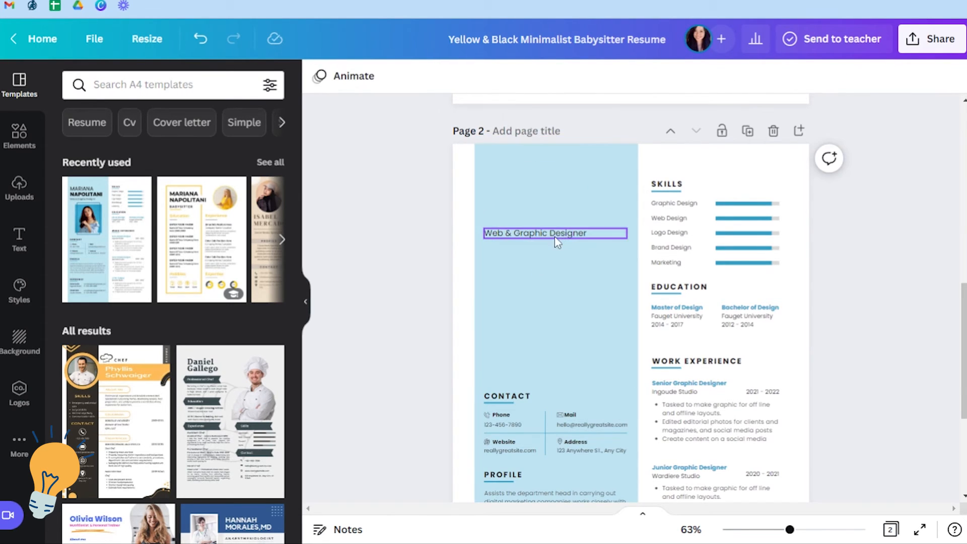
pyautogui.click(554, 234)
pyautogui.click(554, 192)
# Delete the blue background panel on page 2 and undo that deletion
pyautogui.click(607, 174)
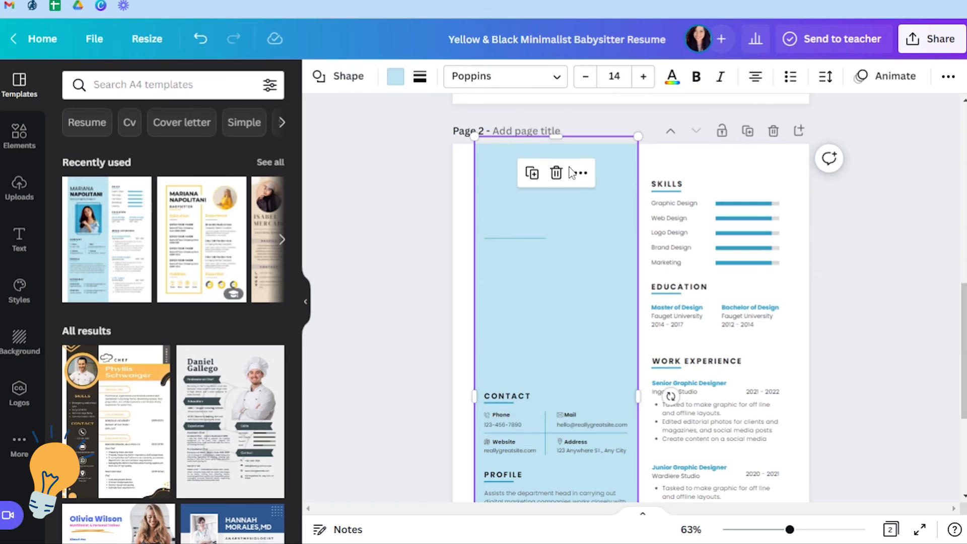
pyautogui.click(556, 173)
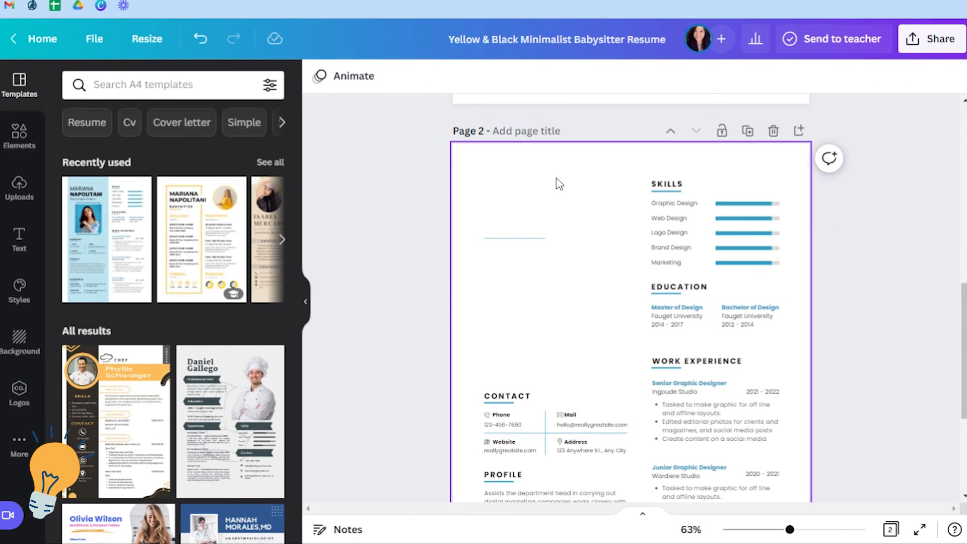
pyautogui.hotkey('ctrl', 'z')
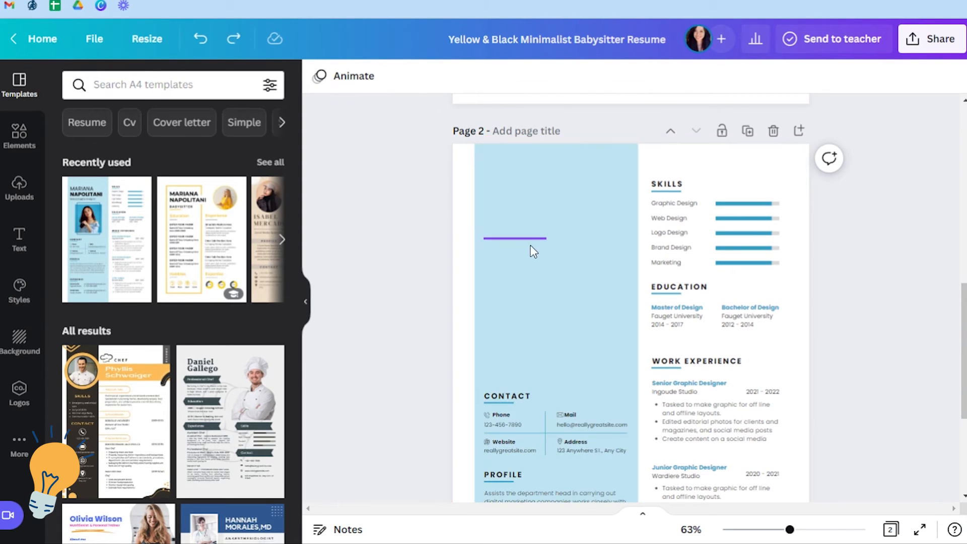
pyautogui.click(521, 238)
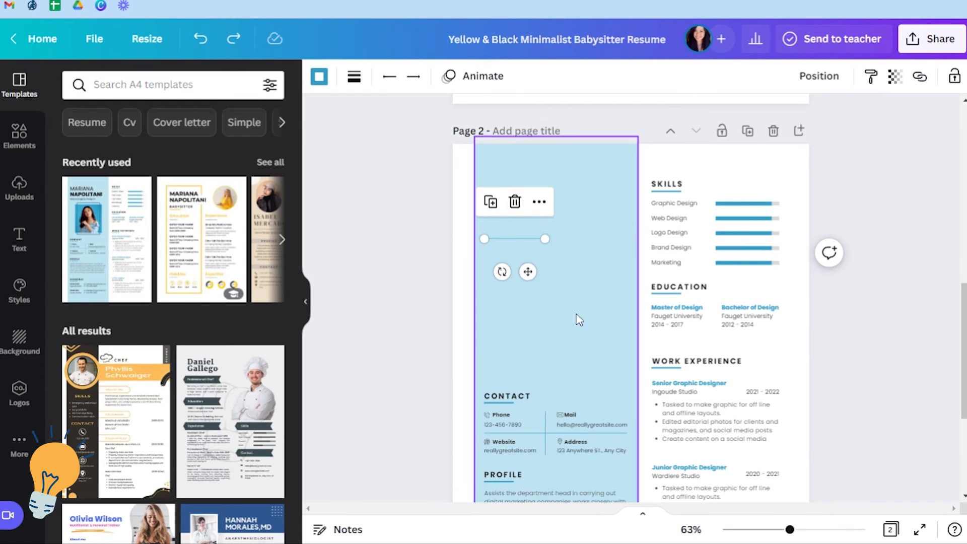
pyautogui.scroll(-5, 577, 317)
pyautogui.scroll(11, 587, 312)
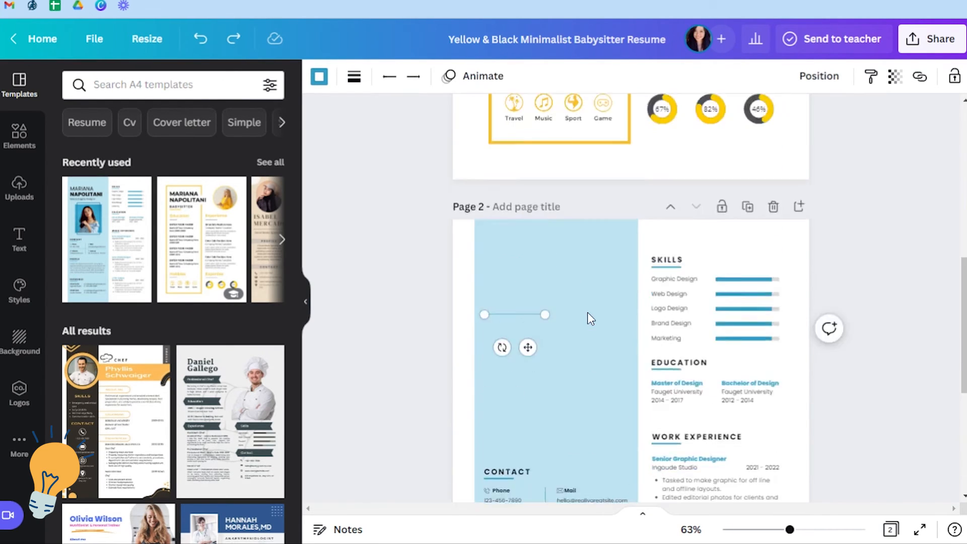
pyautogui.scroll(-3, 509, 454)
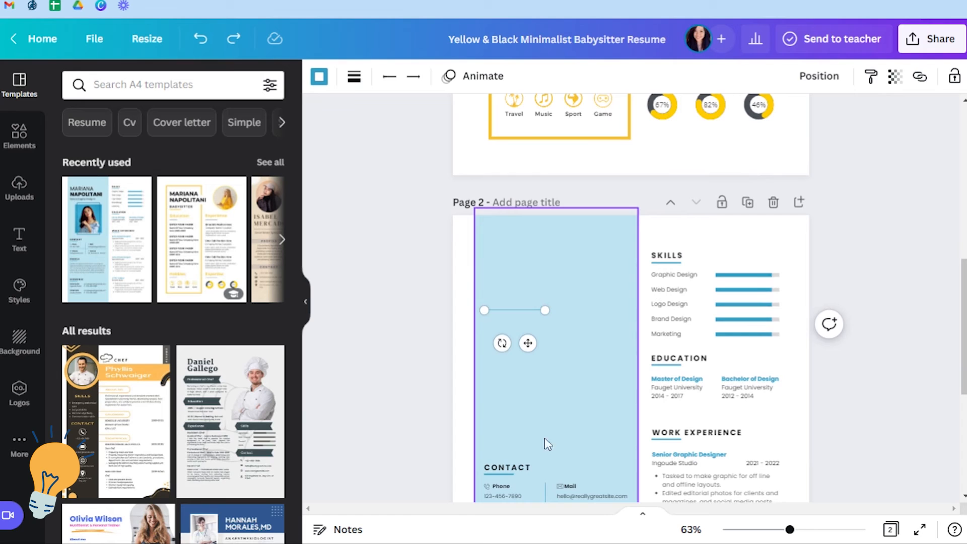
# Add a subheading near the top of page 2's blue panel and replace its placeholder text with "Job"
pyautogui.click(574, 267)
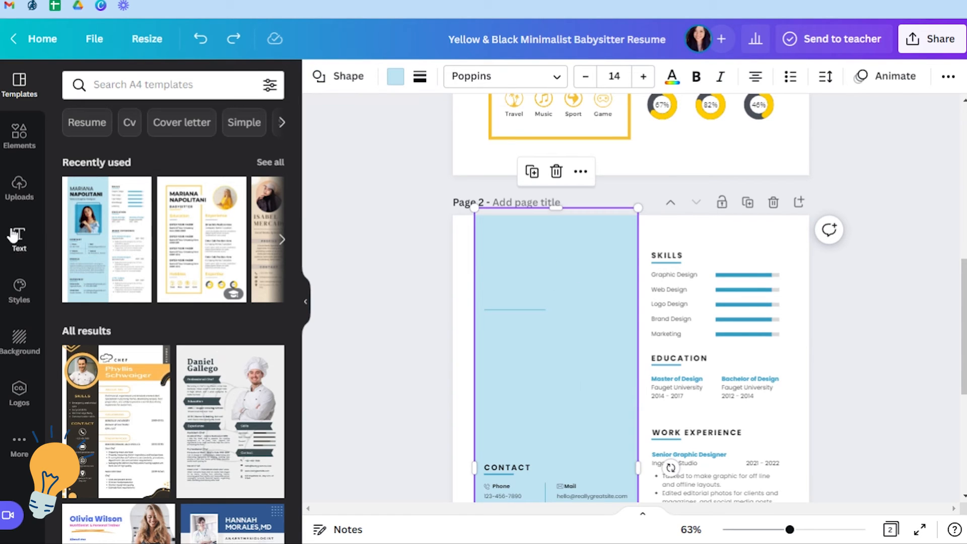
pyautogui.click(19, 240)
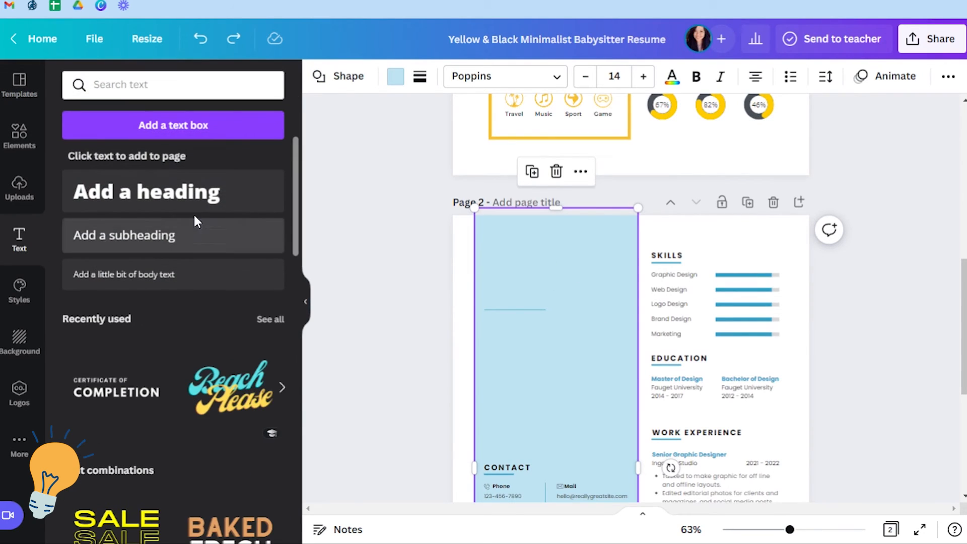
pyautogui.click(171, 243)
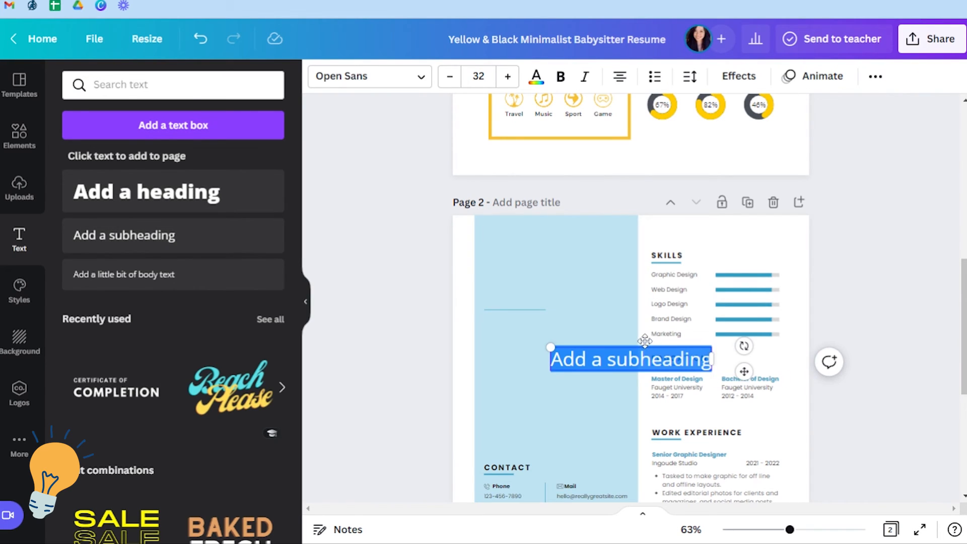
pyautogui.moveTo(644, 344); pyautogui.dragTo(569, 241)
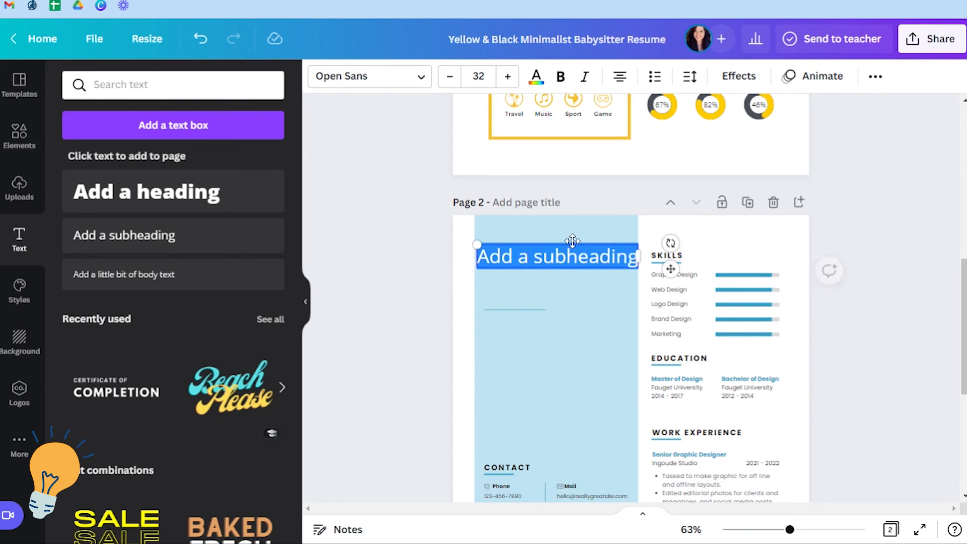
pyautogui.click(554, 256)
pyautogui.hotkey('ctrl', 'a')
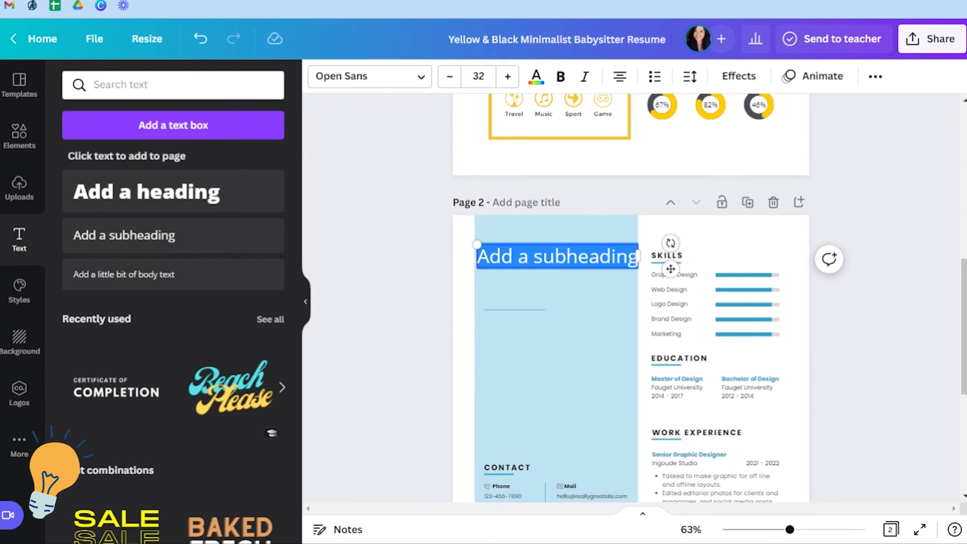
pyautogui.write('Job')
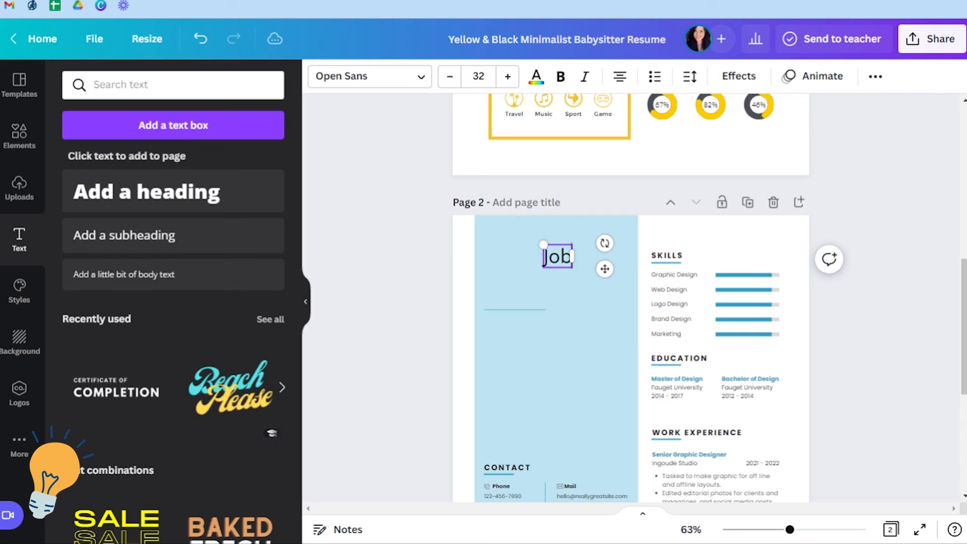
pyautogui.press('Return')
pyautogui.click(590, 329)
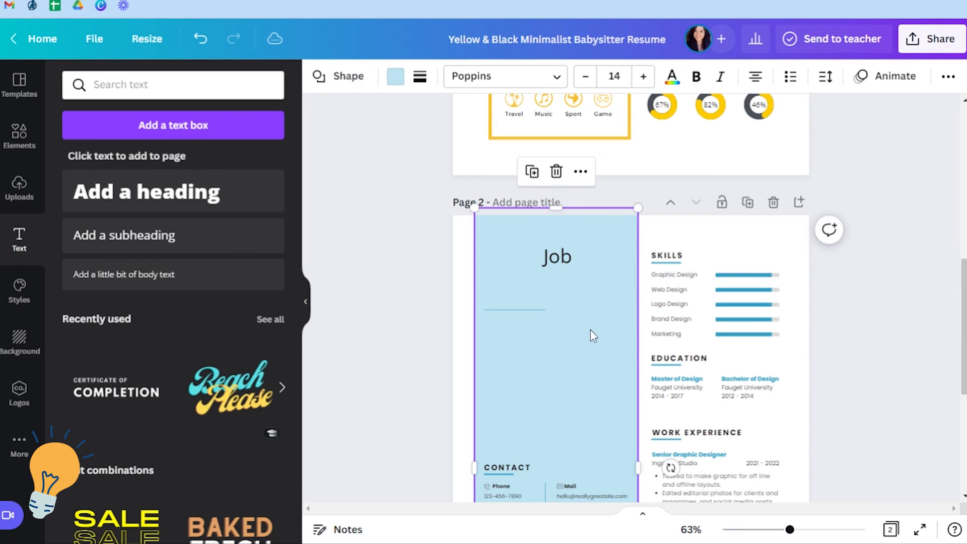
# Move the "Job" text to the left edge of the blue panel, above the short divider line
pyautogui.click(560, 252)
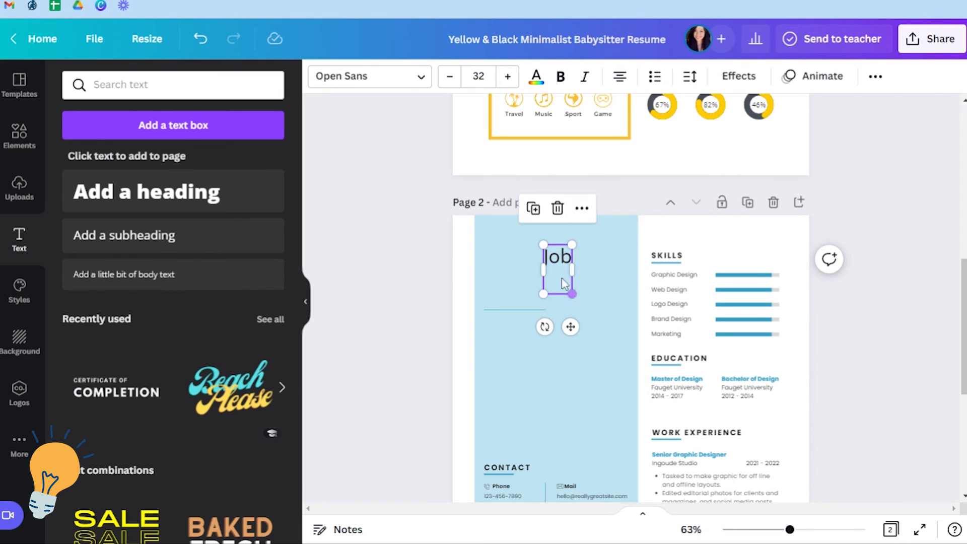
pyautogui.click(560, 256)
pyautogui.moveTo(568, 327); pyautogui.dragTo(508, 319)
pyautogui.click(552, 352)
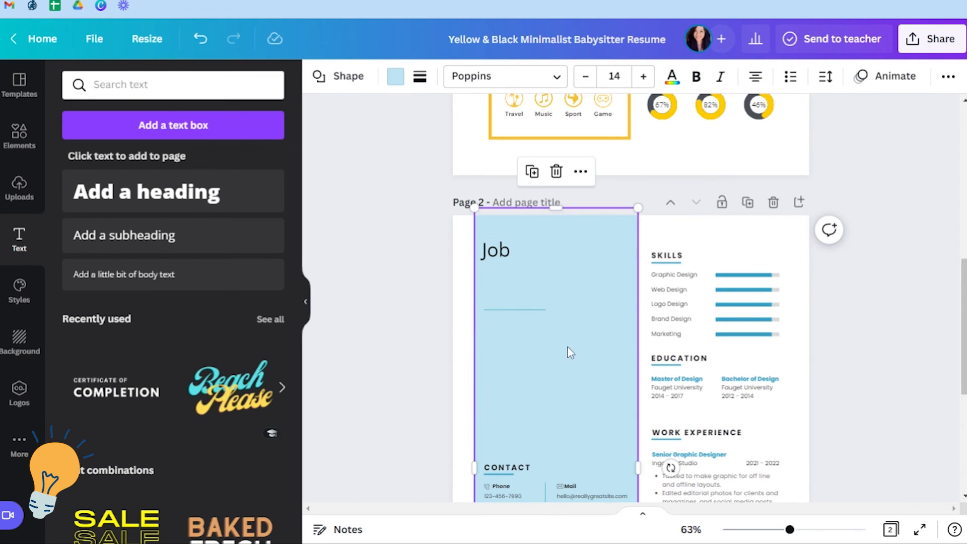
# Delete page 2 with the blue template and return to the top of the babysitter resume
pyautogui.scroll(-6, 569, 350)
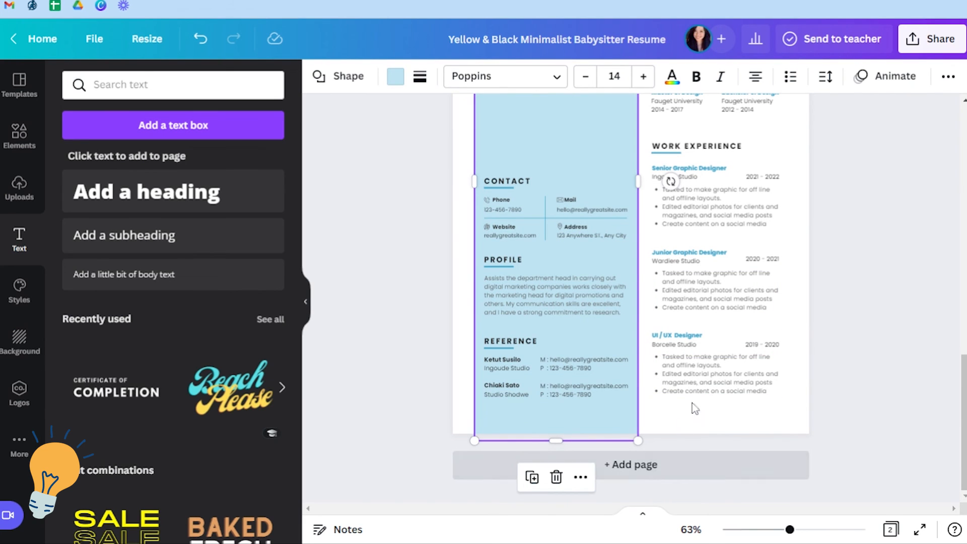
pyautogui.scroll(8, 705, 388)
pyautogui.scroll(-3, 702, 374)
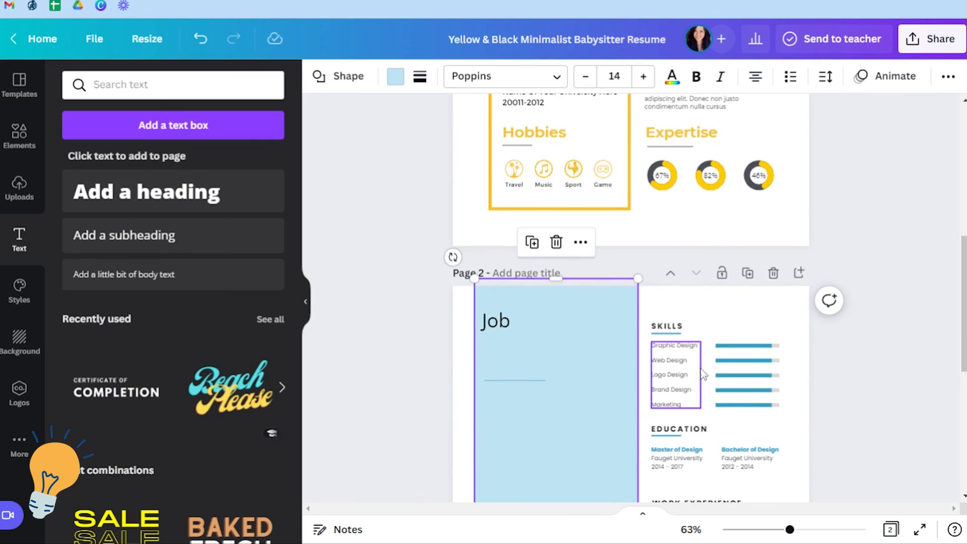
pyautogui.click(772, 273)
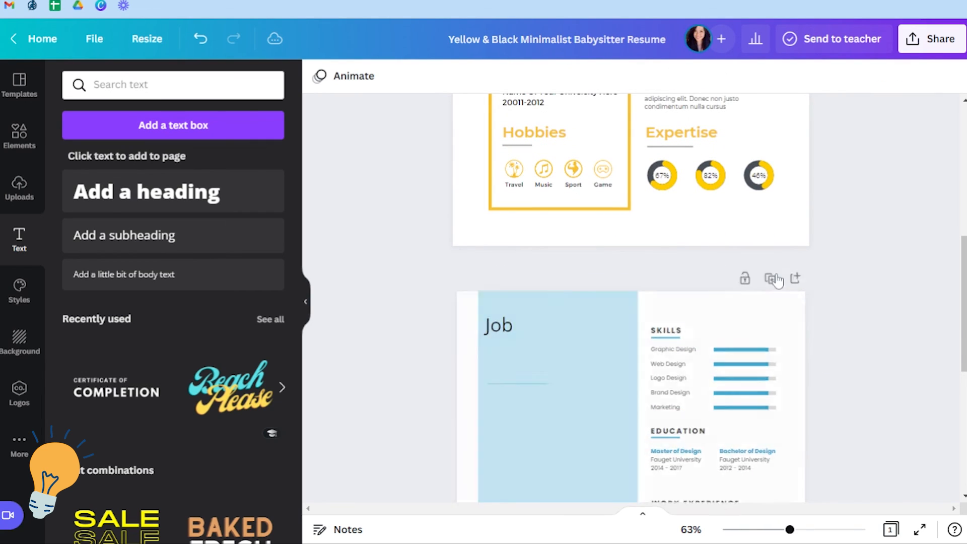
pyautogui.scroll(6, 733, 408)
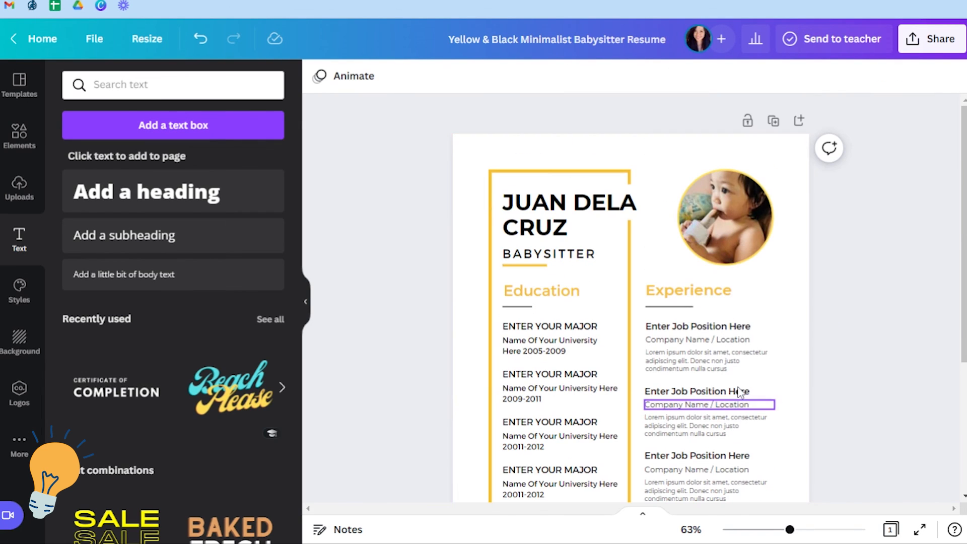